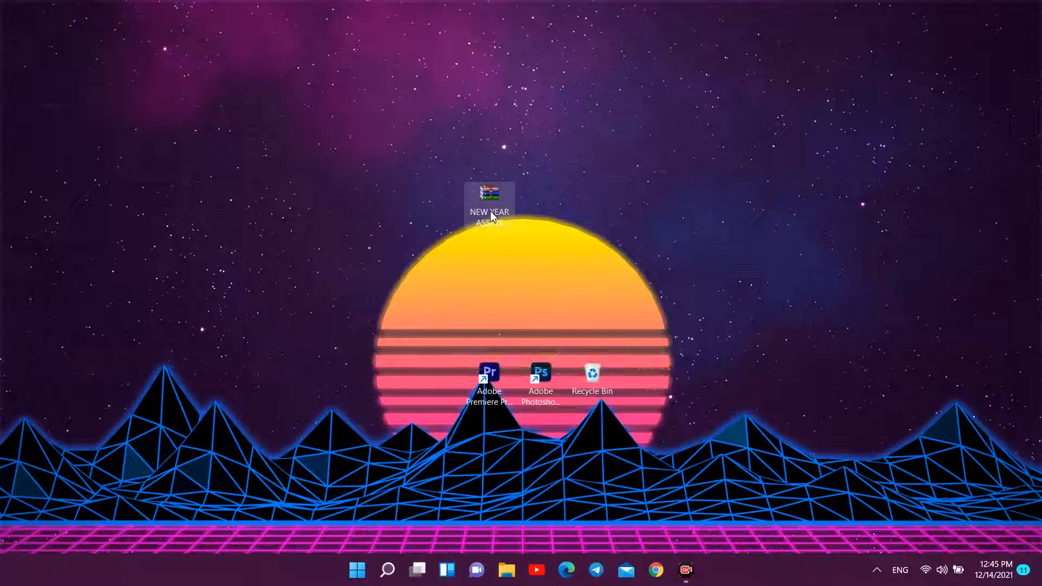
# Extract the NEW YEAR ASSETS archive on the desktop and place the extracted folder beside it.
pyautogui.rightClick(571, 177)
pyautogui.click(596, 234)
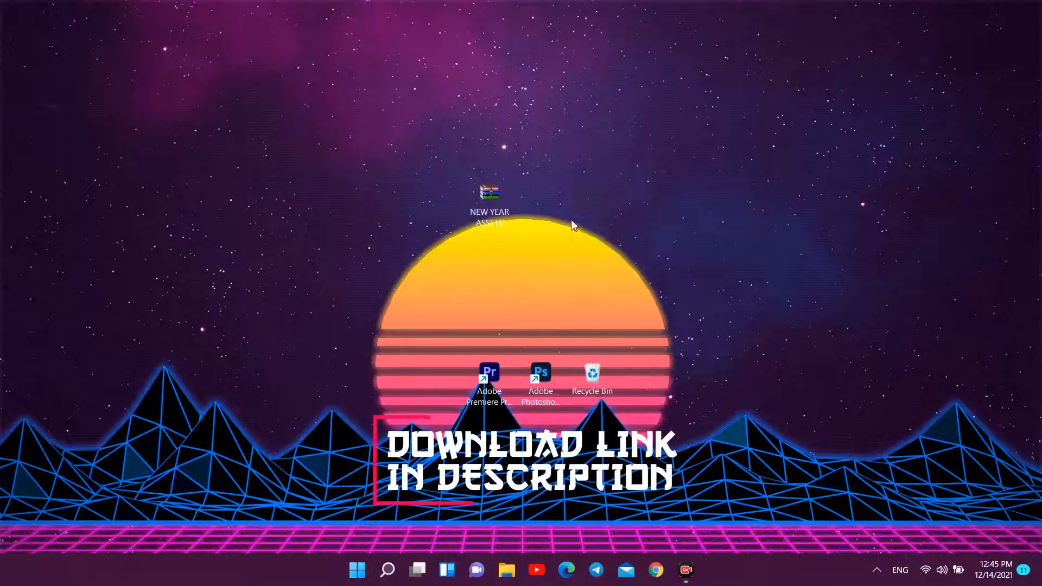
pyautogui.moveTo(12, 24); pyautogui.dragTo(400, 202)
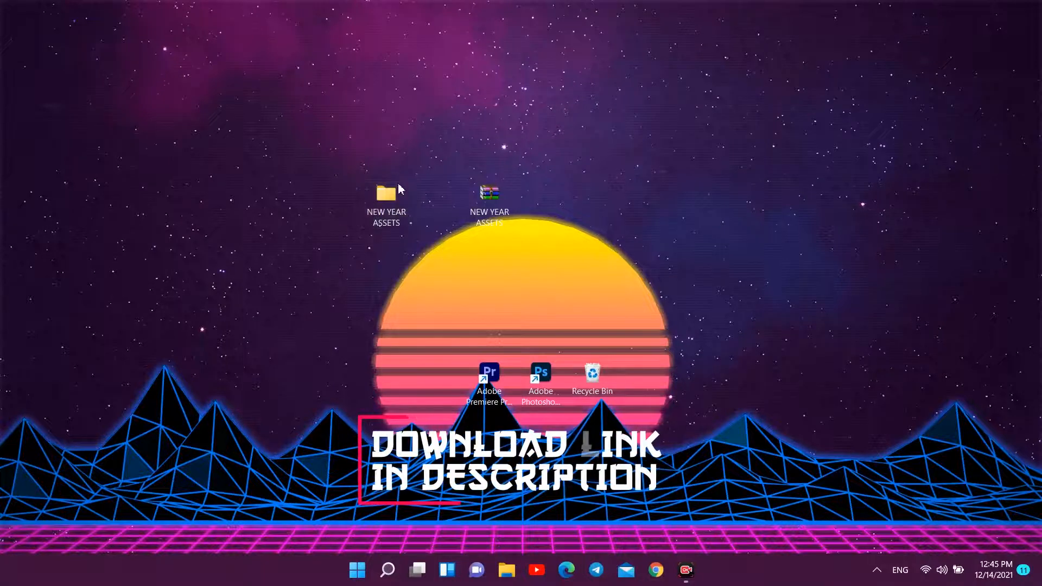
# Examine the image files in the extracted NEW YEAR ASSETS folder, then minimize its window.
pyautogui.doubleClick(383, 197)
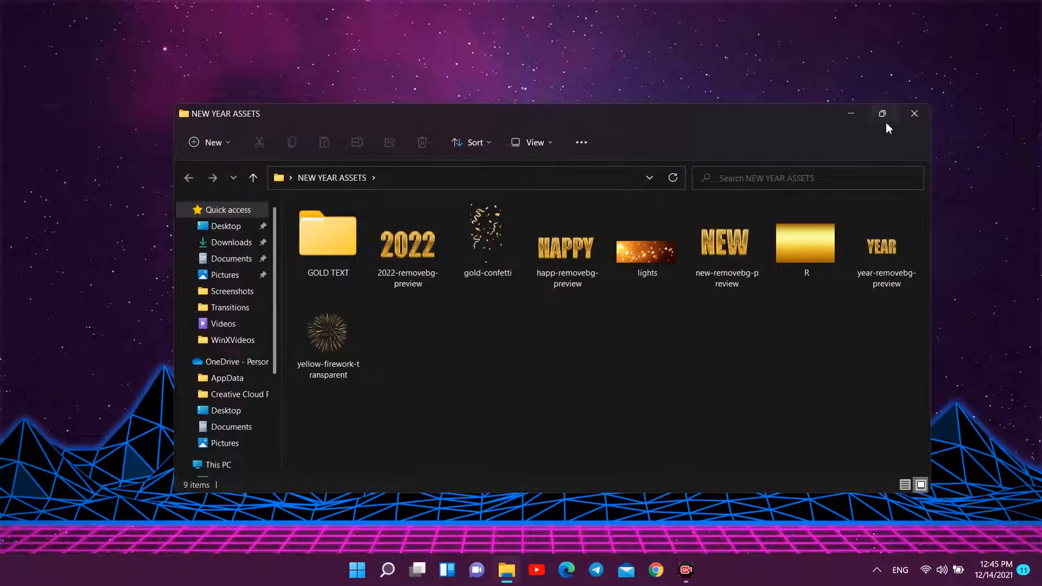
pyautogui.click(882, 115)
pyautogui.moveTo(875, 277); pyautogui.dragTo(134, 141)
pyautogui.click(397, 348)
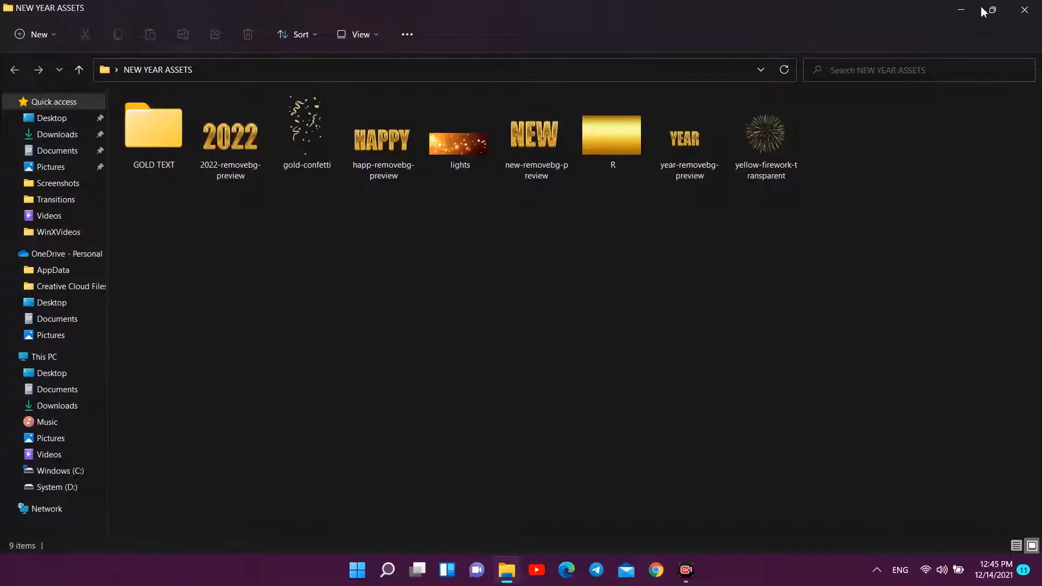
pyautogui.click(965, 7)
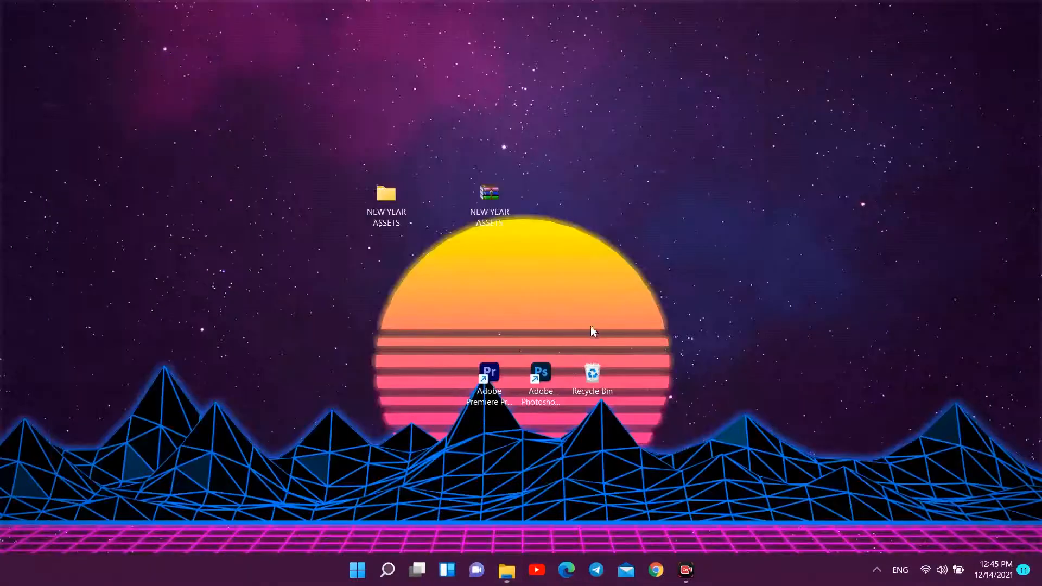
# Launch Photoshop and create a 7 x 5 inch landscape document at 300 pixels/inch with a white background.
pyautogui.doubleClick(541, 374)
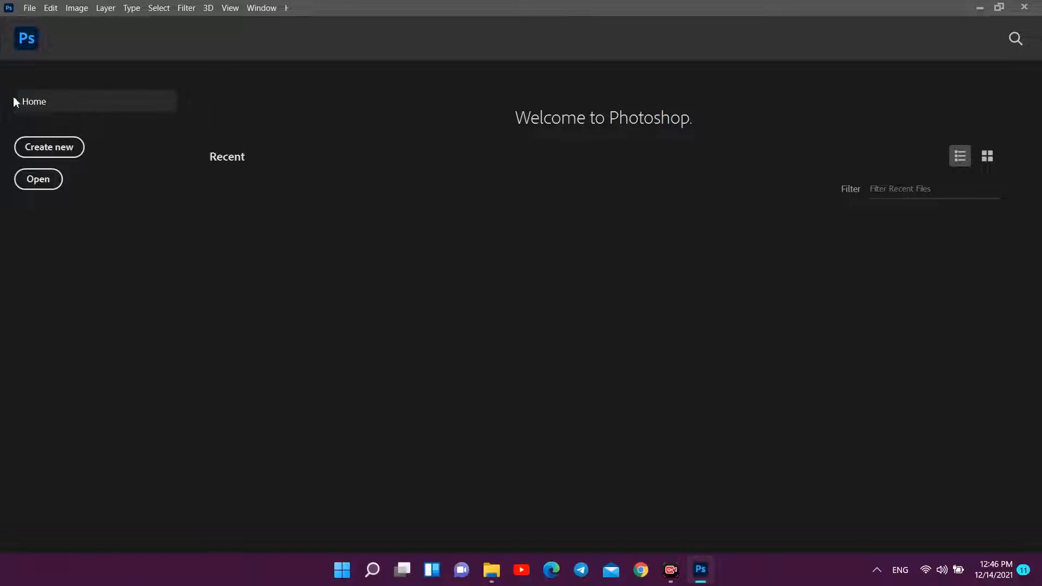
pyautogui.click(52, 150)
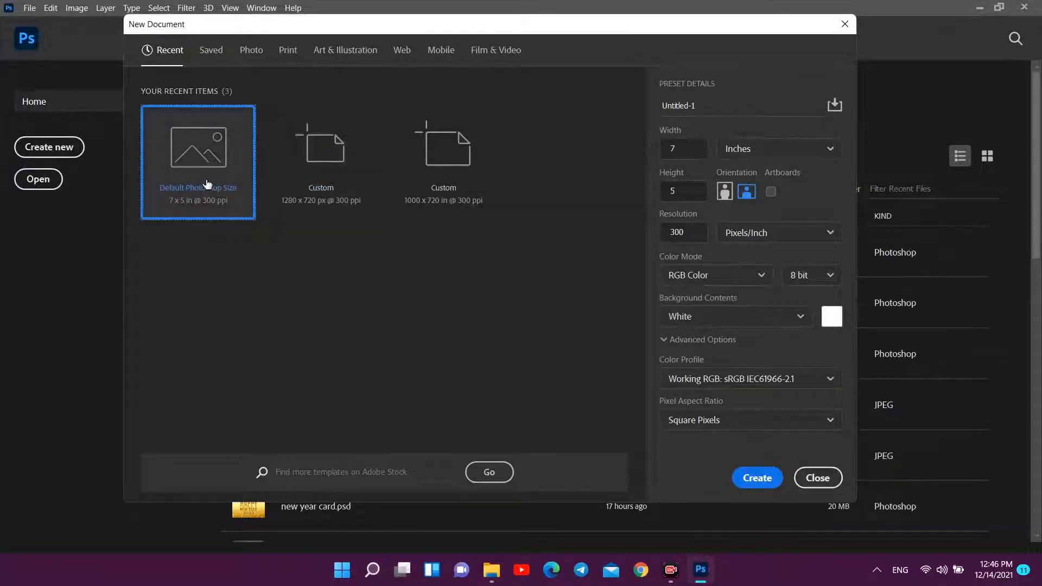
pyautogui.click(690, 151)
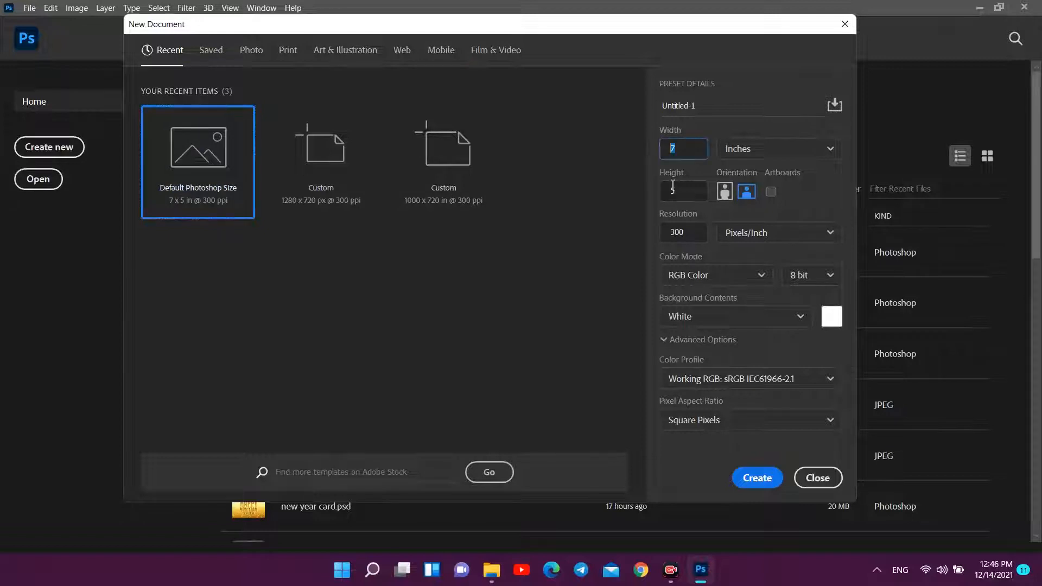
pyautogui.click(687, 231)
pyautogui.click(754, 479)
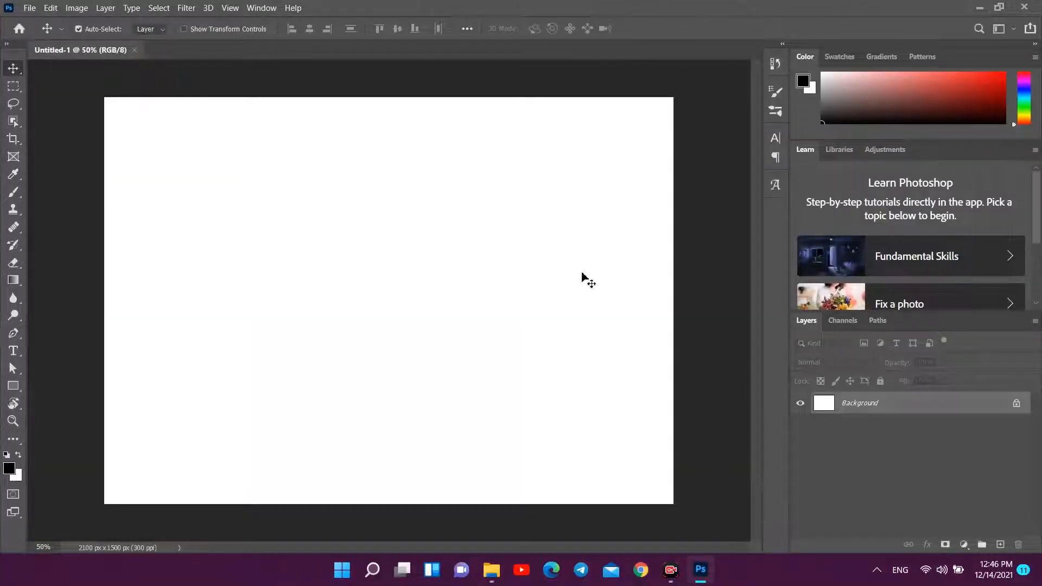
pyautogui.click(13, 369)
pyautogui.moveTo(678, 103); pyautogui.dragTo(50, 543)
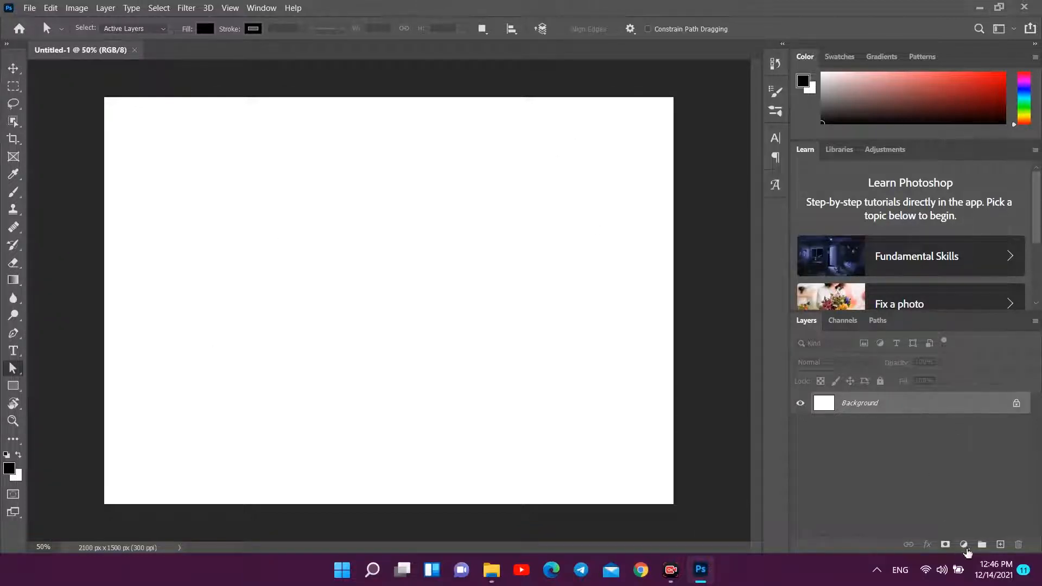
# Add a gradient fill layer using the third preset, the light orange one, from the Neutrals gradient group.
pyautogui.click(964, 546)
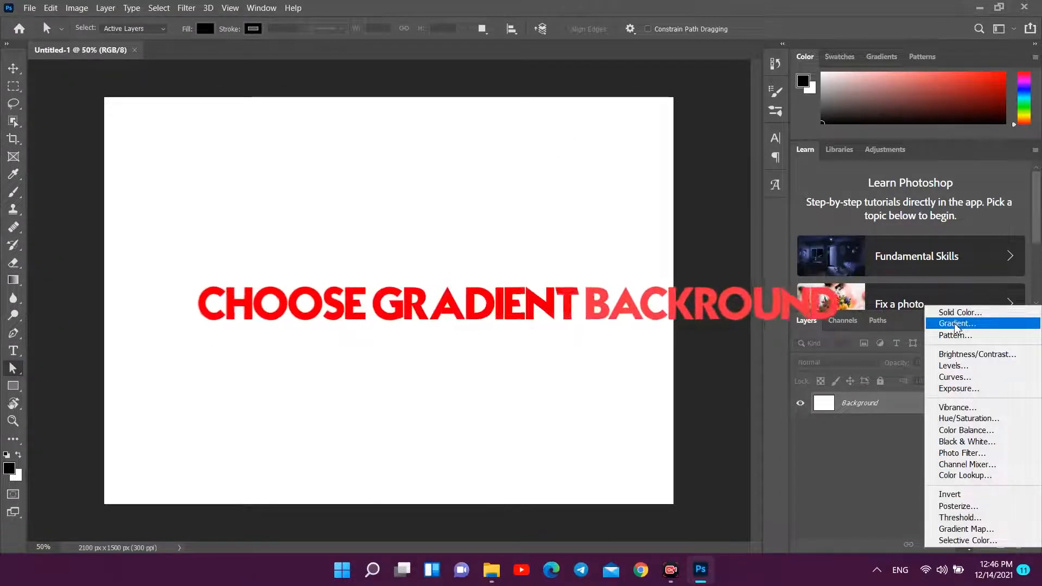
pyautogui.click(987, 331)
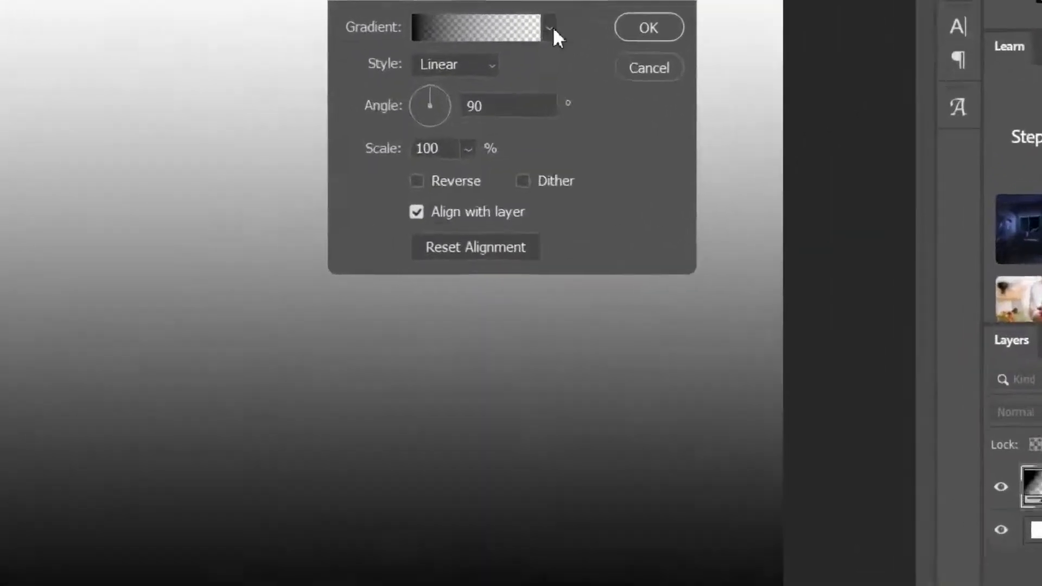
pyautogui.click(537, 140)
pyautogui.scroll(-3, 452, 193)
pyautogui.scroll(-4, 433, 159)
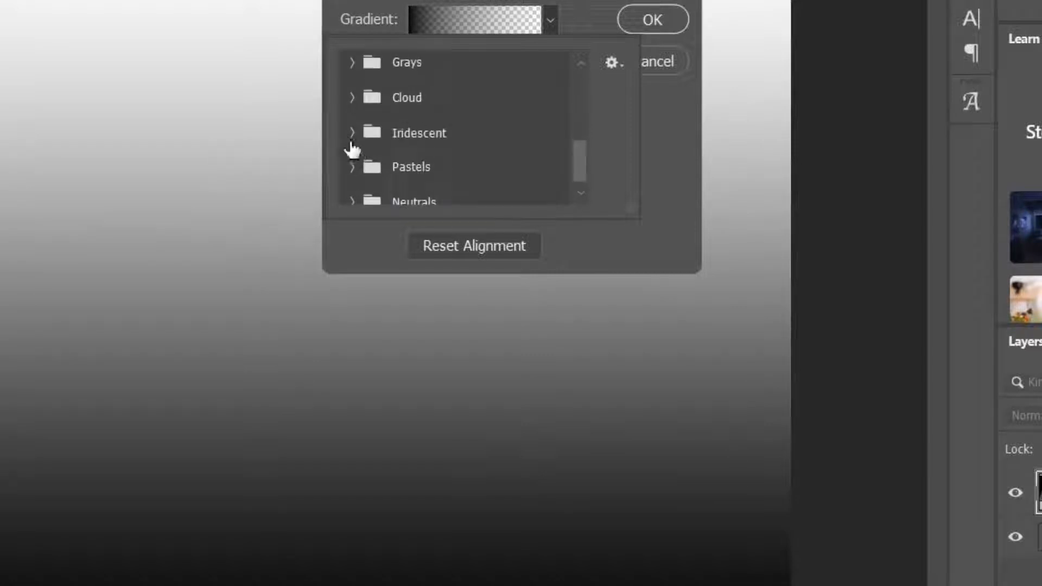
pyautogui.scroll(-1, 354, 150)
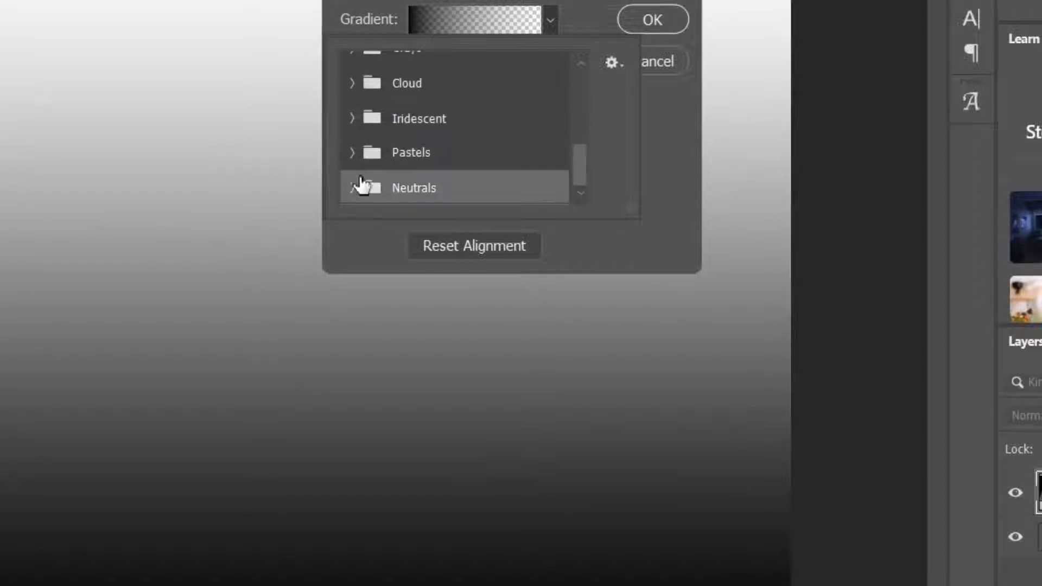
pyautogui.click(352, 187)
pyautogui.click(459, 186)
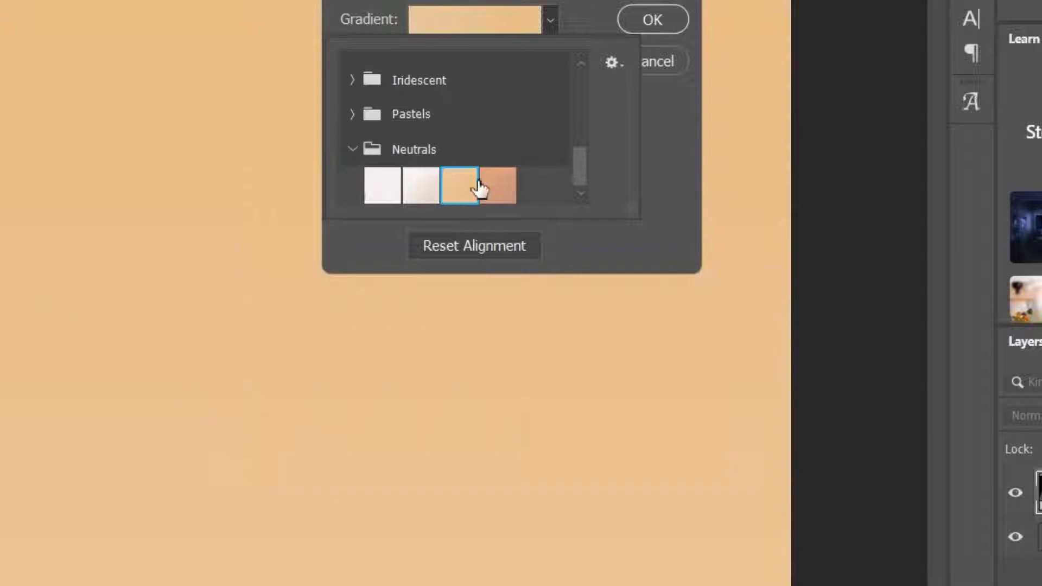
pyautogui.click(687, 143)
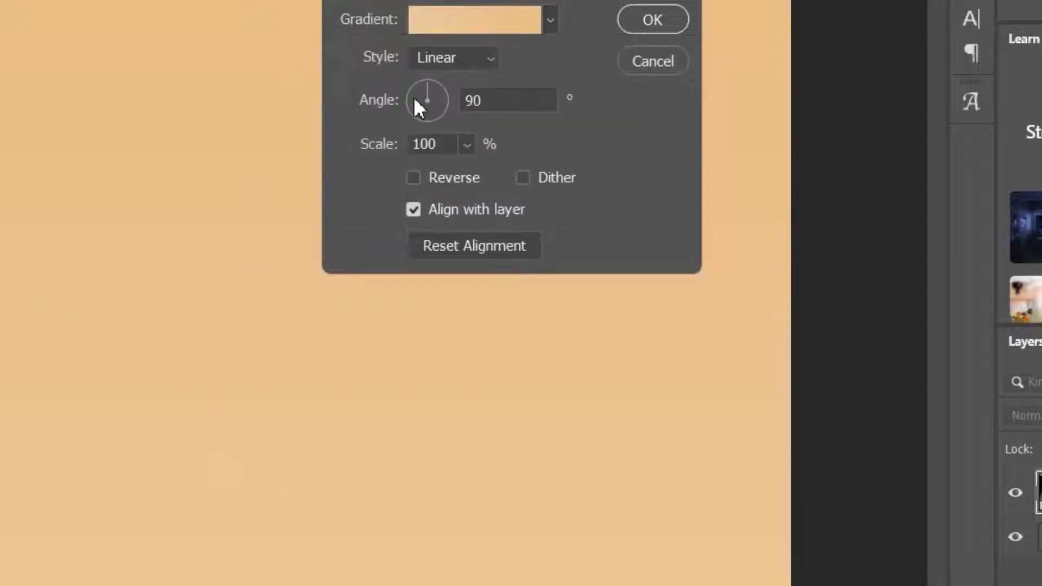
# Set the gradient fill's angle to 73.3° and its style to Angle, and apply it.
pyautogui.moveTo(422, 90)
pyautogui.mouseDown()
pyautogui.moveTo(408, 98)
pyautogui.moveTo(432, 83)
pyautogui.mouseUp()
pyautogui.click(424, 88)
pyautogui.click(457, 58)
pyautogui.click(442, 124)
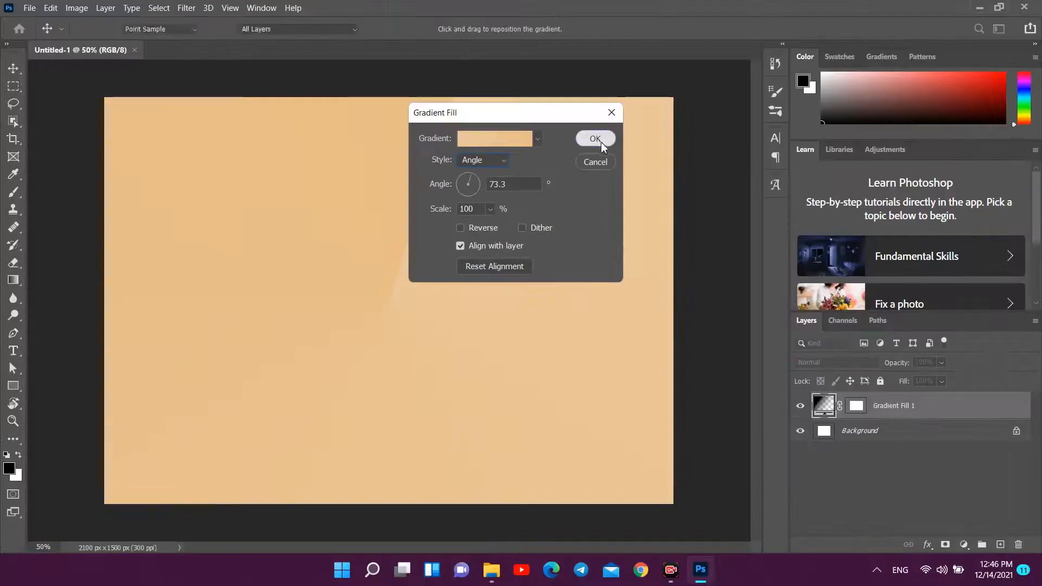
pyautogui.click(652, 19)
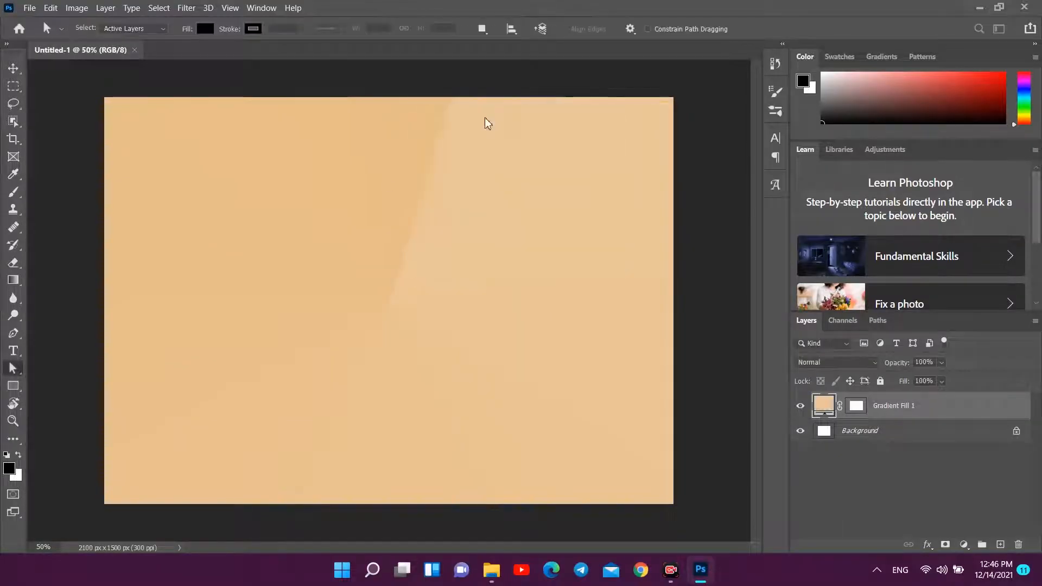
pyautogui.moveTo(514, 160); pyautogui.dragTo(282, 399)
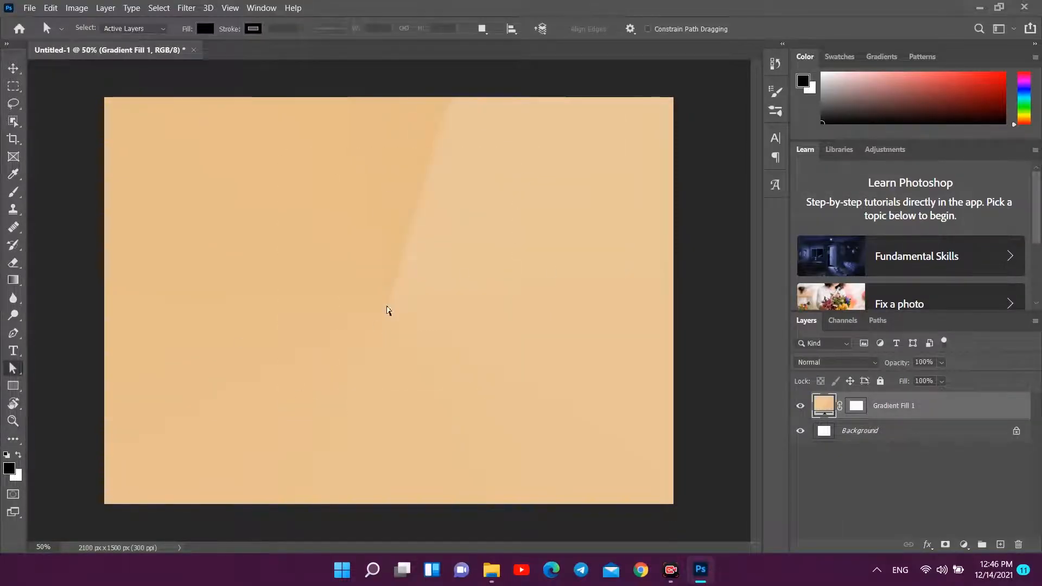
# Shrink the Photoshop window to one side and arrange the opened NEW YEAR ASSETS folder window beside it.
pyautogui.click(999, 7)
pyautogui.moveTo(458, 26); pyautogui.dragTo(527, 81)
pyautogui.moveTo(350, 87); pyautogui.dragTo(708, 26)
pyautogui.doubleClick(393, 207)
pyautogui.click(553, 103)
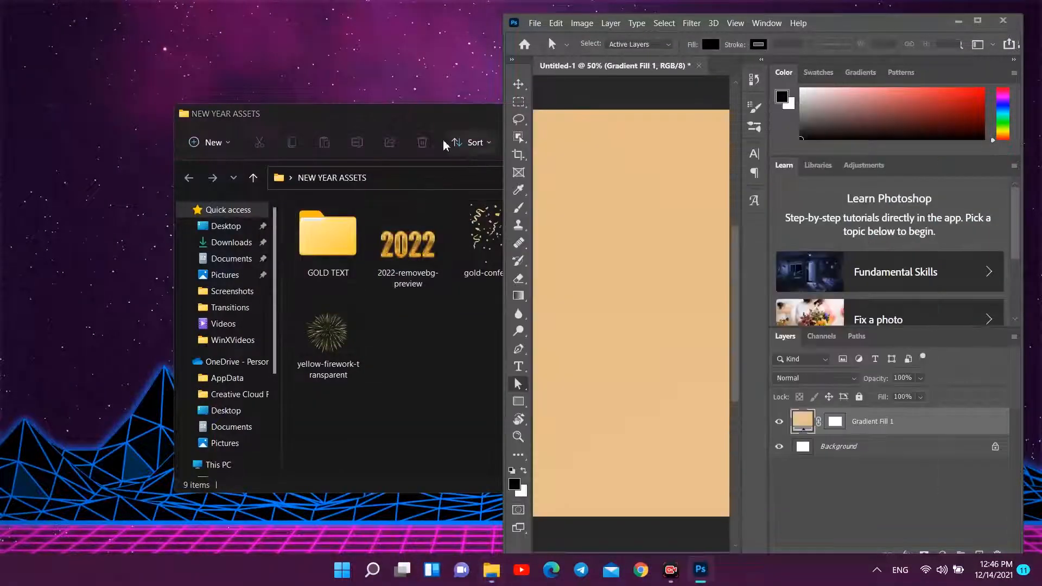
pyautogui.click(433, 120)
pyautogui.moveTo(528, 111); pyautogui.dragTo(284, 92)
# Place the gold gradient image R from the assets folder into the document and maximize the Photoshop window.
pyautogui.click(581, 233)
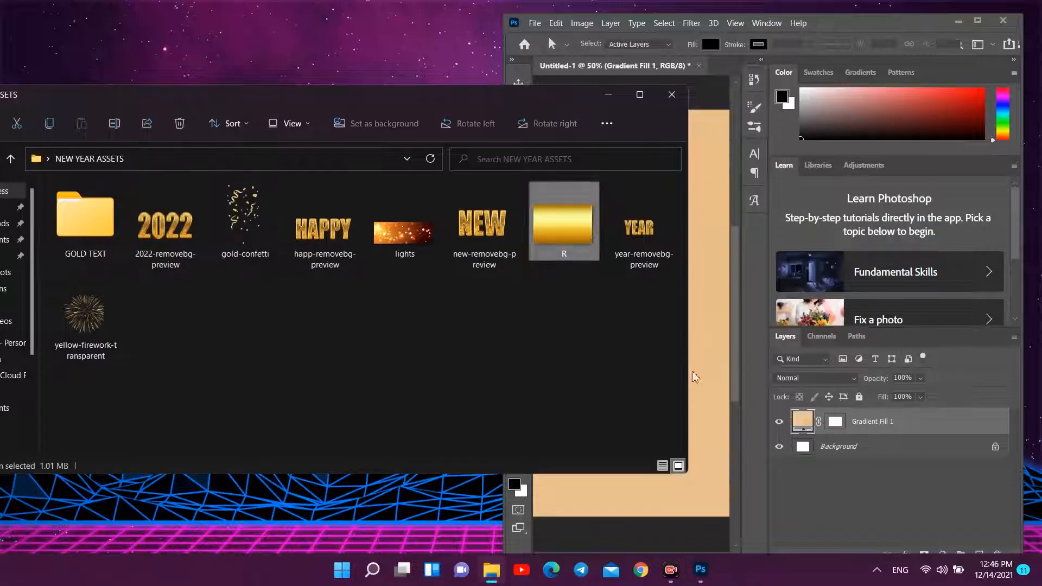
pyautogui.click(711, 388)
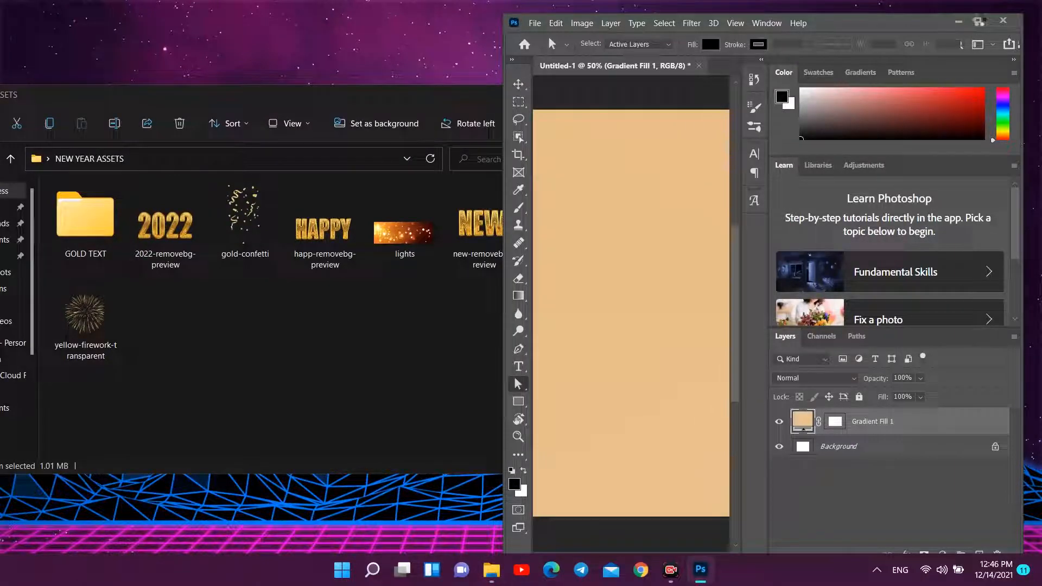
pyautogui.click(980, 22)
pyautogui.moveTo(416, 289); pyautogui.dragTo(587, 288)
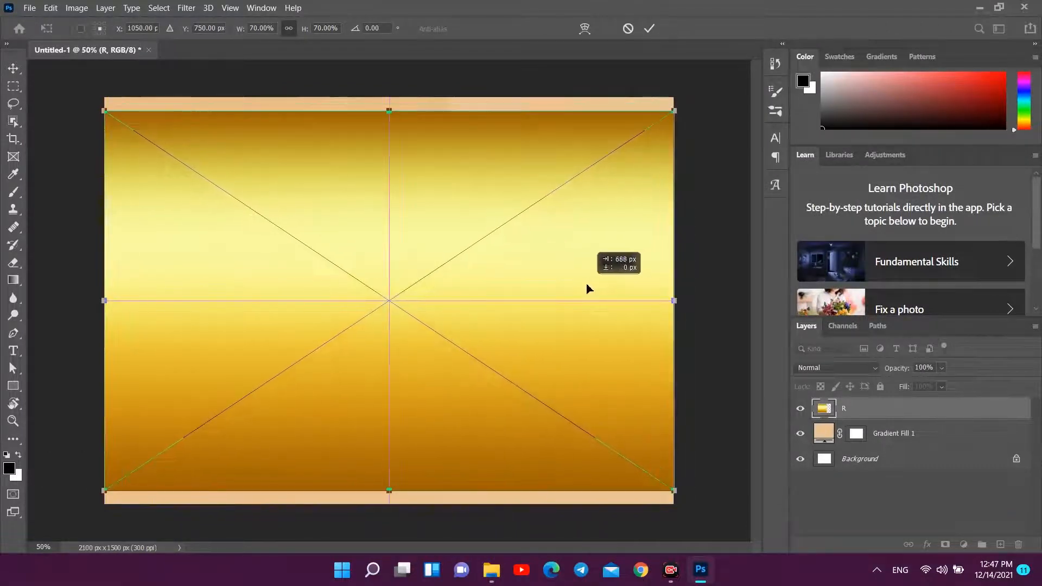
# Scale the placed R image to 75% so it covers the canvas, and set its layer opacity to 95%.
pyautogui.moveTo(389, 111); pyautogui.dragTo(389, 98)
pyautogui.moveTo(390, 490); pyautogui.dragTo(389, 504)
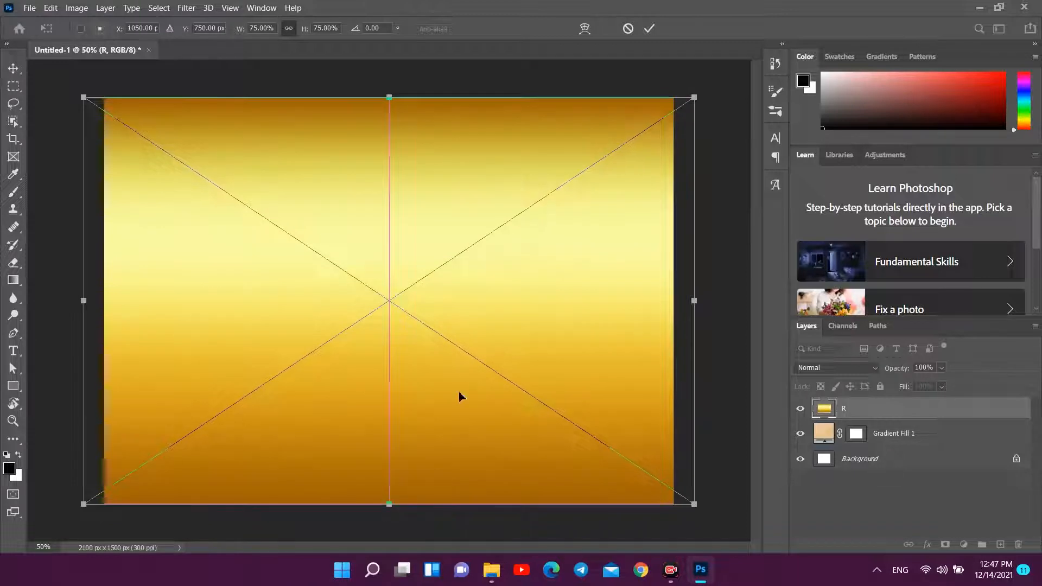
pyautogui.click(654, 36)
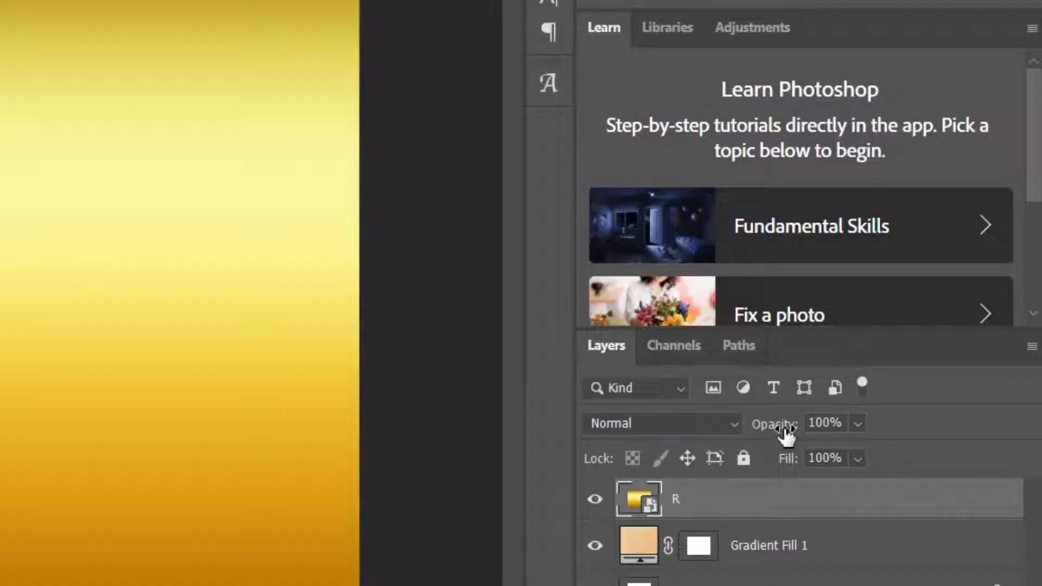
pyautogui.moveTo(901, 373); pyautogui.dragTo(897, 374)
pyautogui.moveTo(775, 434)
pyautogui.mouseDown()
pyautogui.moveTo(758, 451)
pyautogui.moveTo(780, 451)
pyautogui.mouseUp()
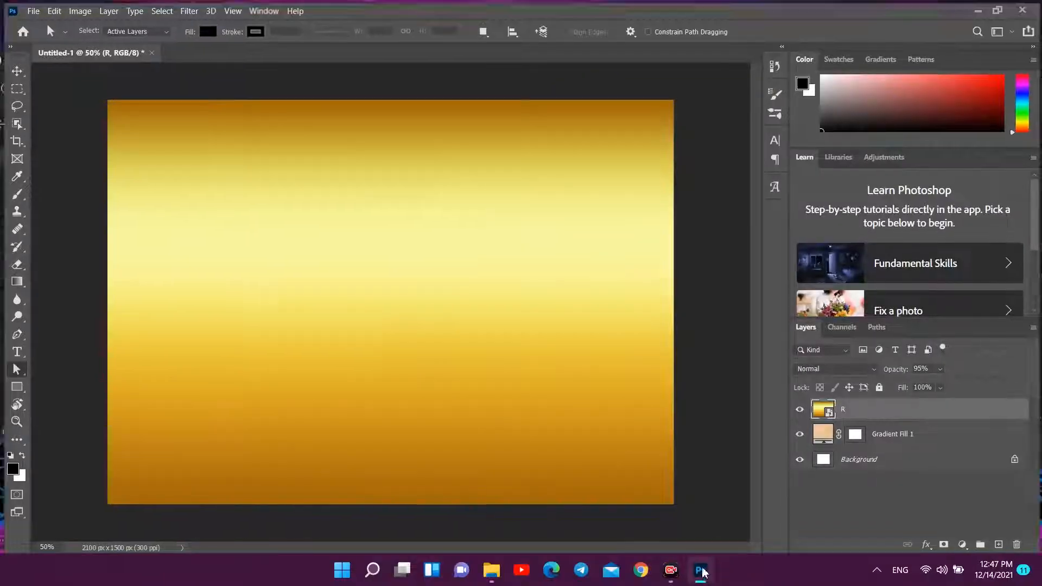
# Switch to the NEW YEAR ASSETS folder and open GOLD TEXT.psd from GOLD TEXT > GOLD TEXT PSG in Photoshop.
pyautogui.click(701, 571)
pyautogui.click(132, 193)
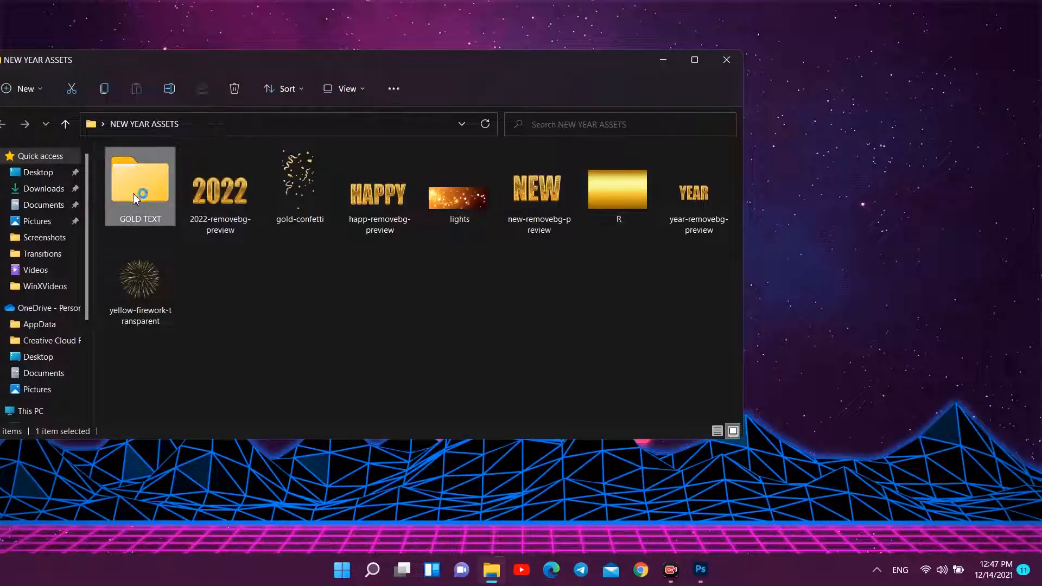
pyautogui.doubleClick(197, 173)
pyautogui.click(153, 178)
pyautogui.rightClick(154, 178)
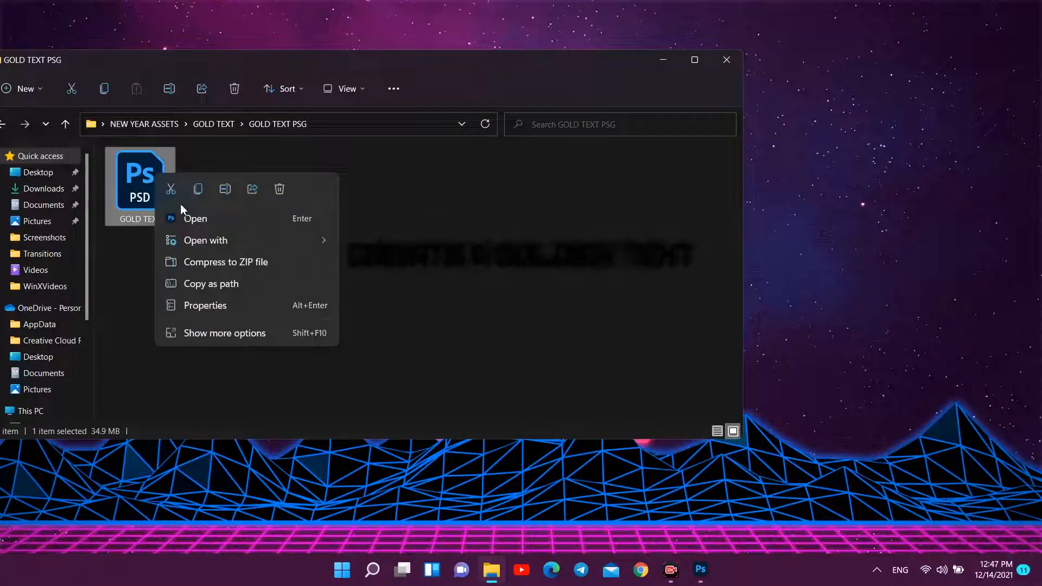
pyautogui.click(197, 223)
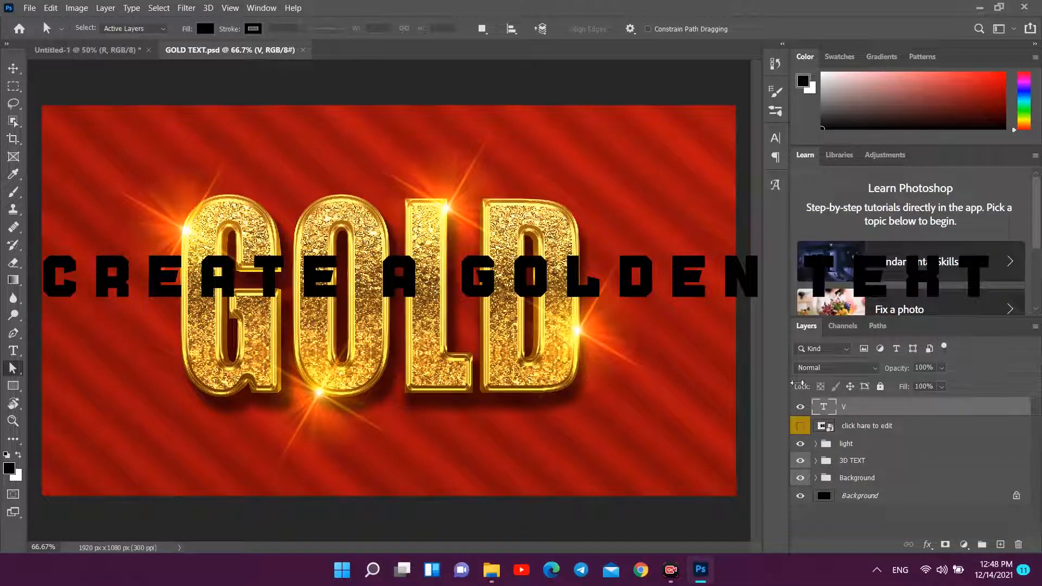
# Make the "click hare to edit" smart object layer visible and open its contents for editing.
pyautogui.click(856, 427)
pyautogui.click(808, 427)
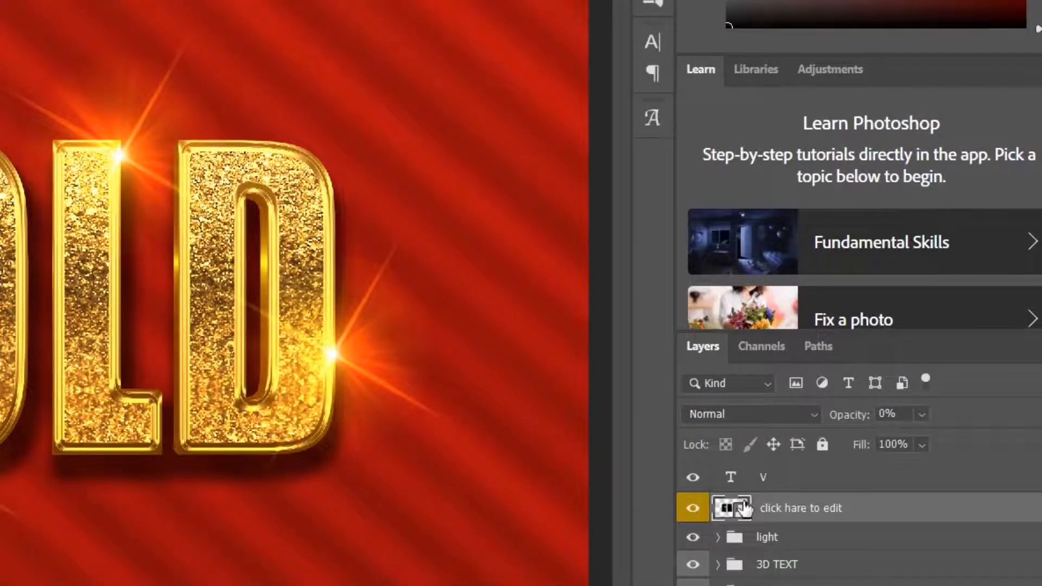
pyautogui.doubleClick(741, 507)
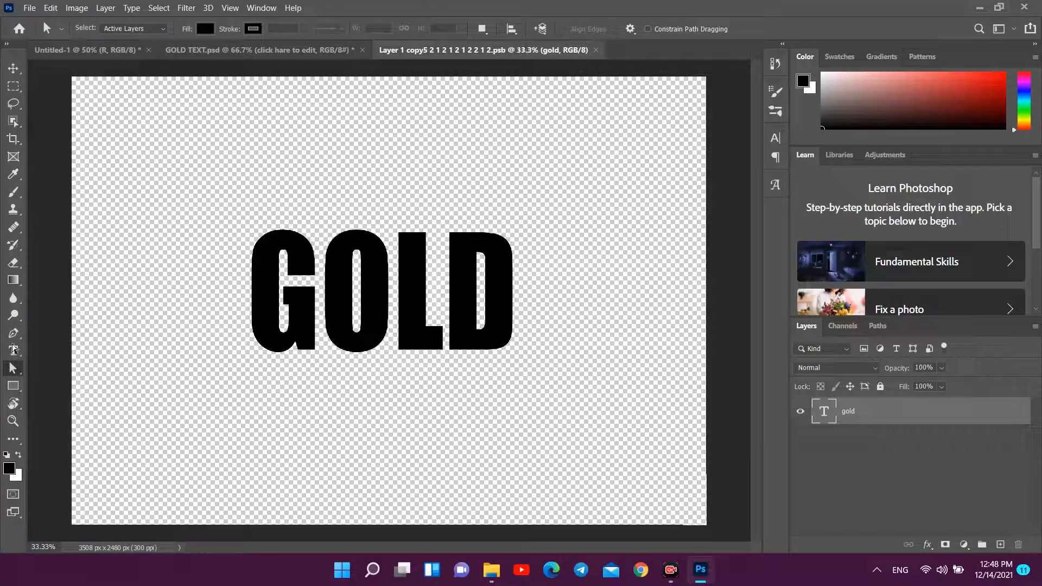
# Replace the word GOLD in the smart object's text layer with HAPPY.
pyautogui.click(14, 352)
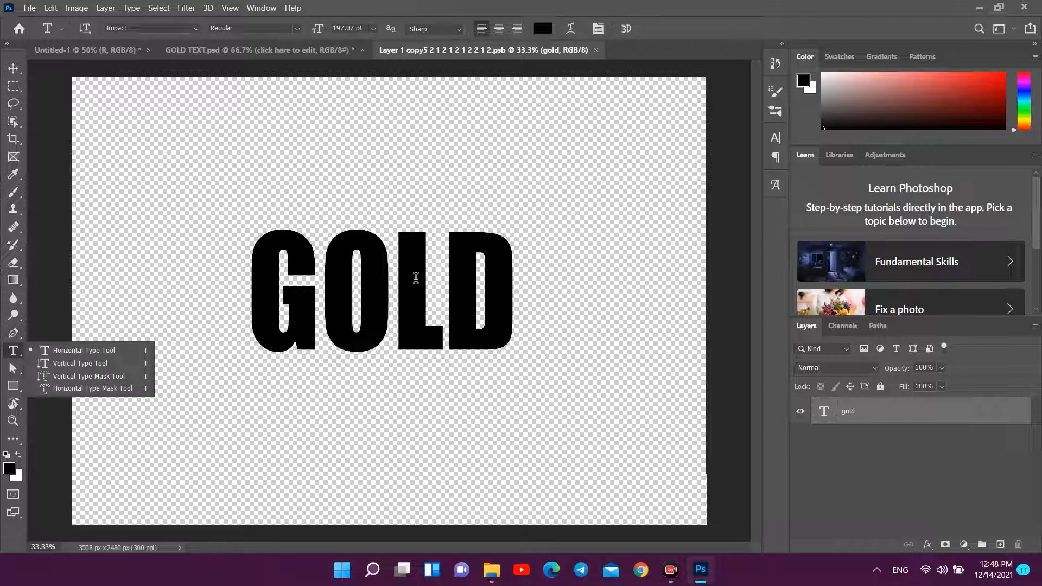
pyautogui.click(416, 277)
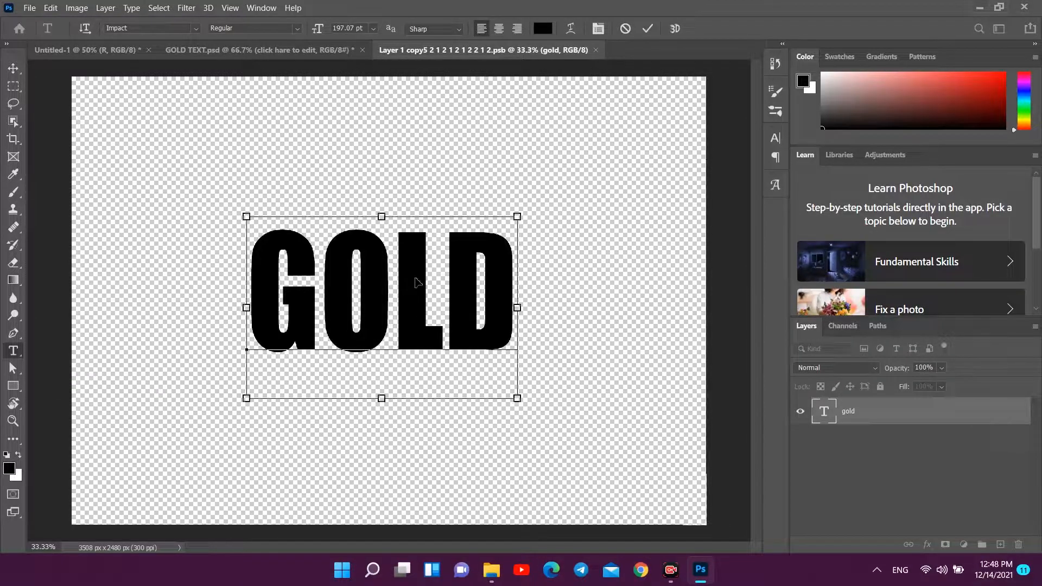
pyautogui.hotkey('ctrl', 'a')
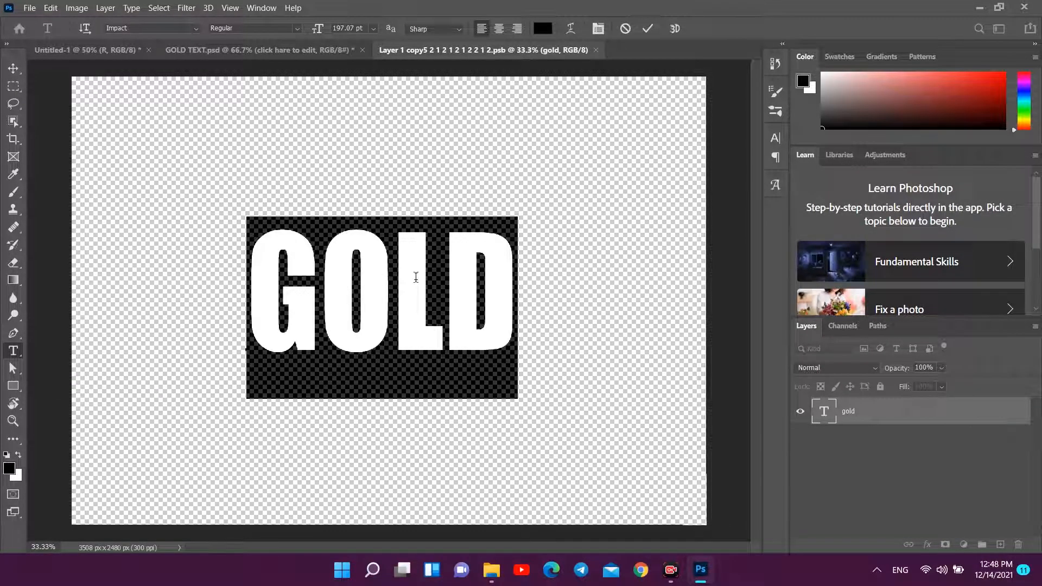
pyautogui.write('HAPPY')
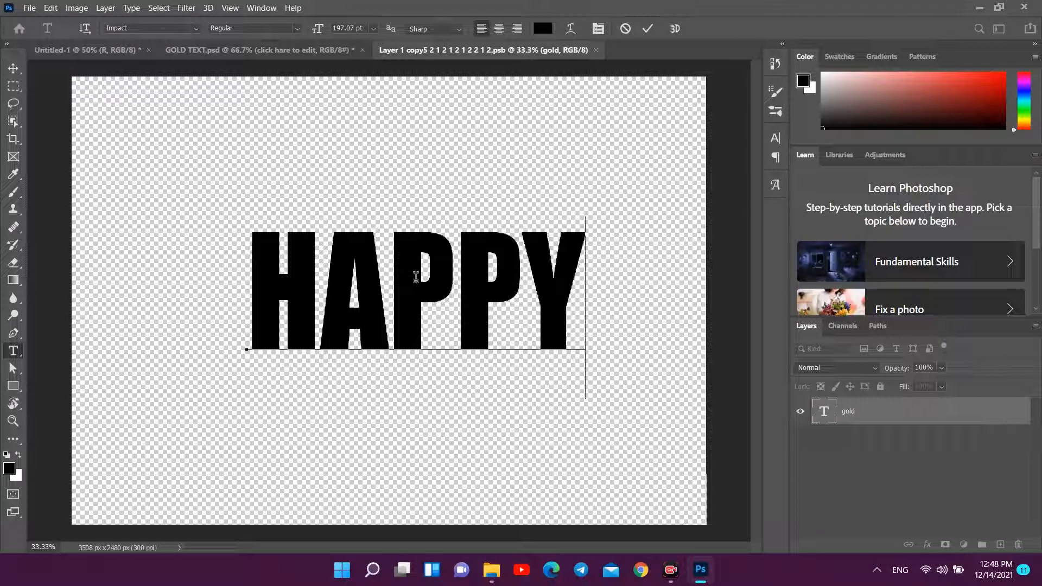
# Commit the HAPPY text edit and save the smart object's contents.
pyautogui.click(648, 29)
pyautogui.hotkey('ctrl', 's')
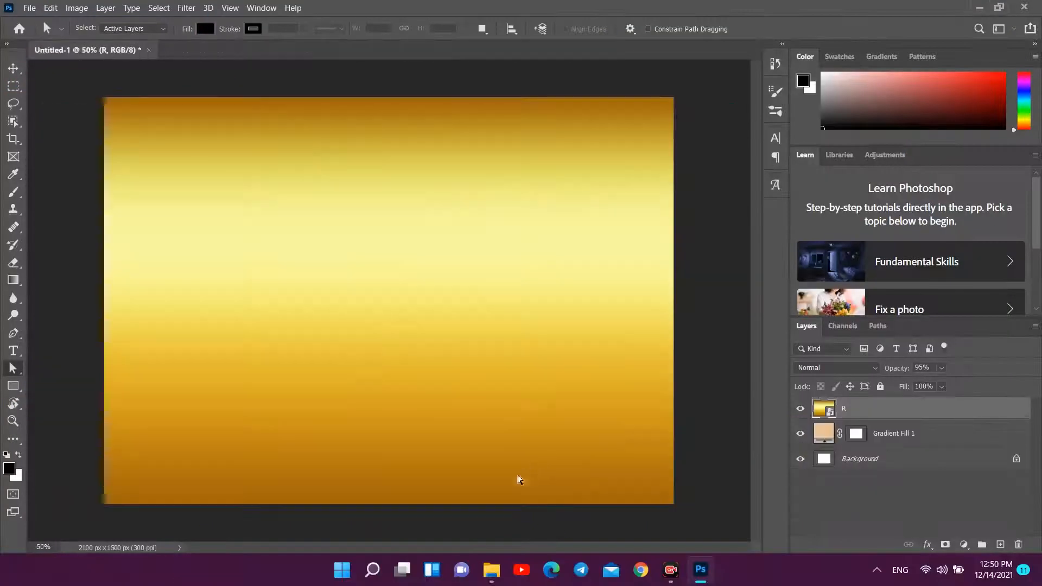
# Open the NEW YEAR ASSETS folder beside the Photoshop window and place happ-removebg-preview into the golden card document.
pyautogui.click(999, 6)
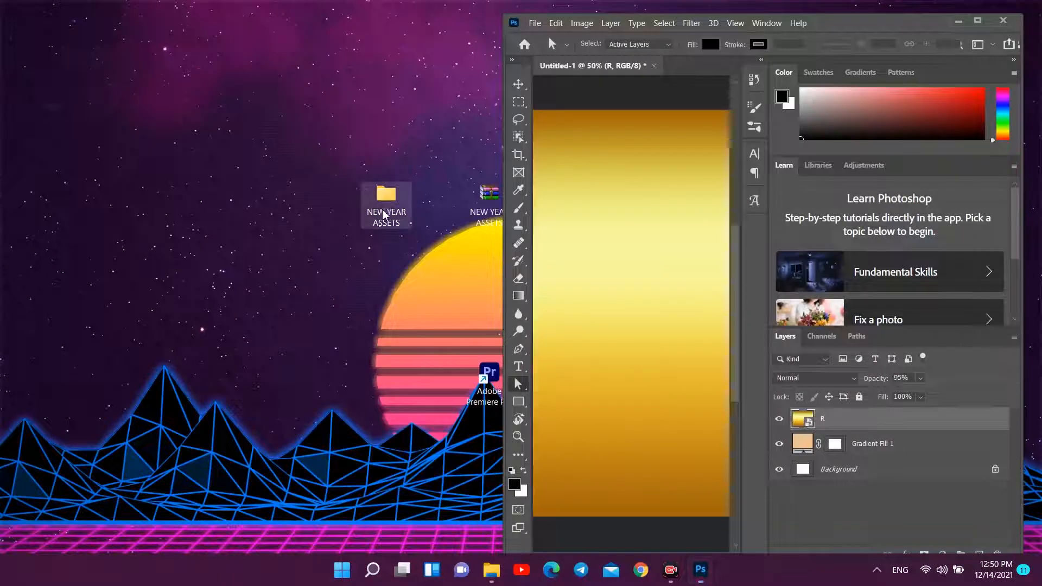
pyautogui.doubleClick(386, 202)
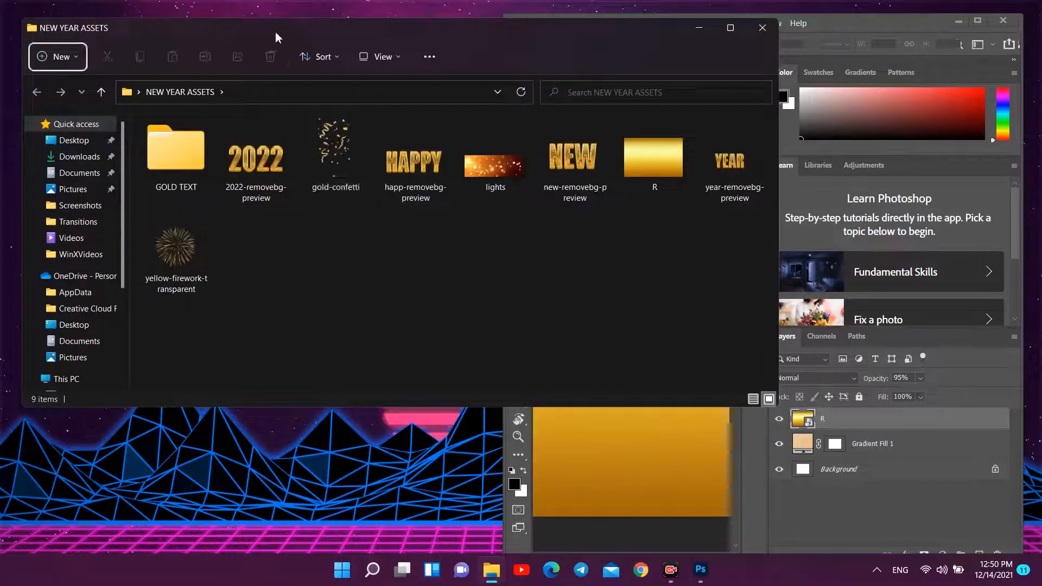
pyautogui.moveTo(275, 32); pyautogui.dragTo(165, 19)
pyautogui.click(242, 169)
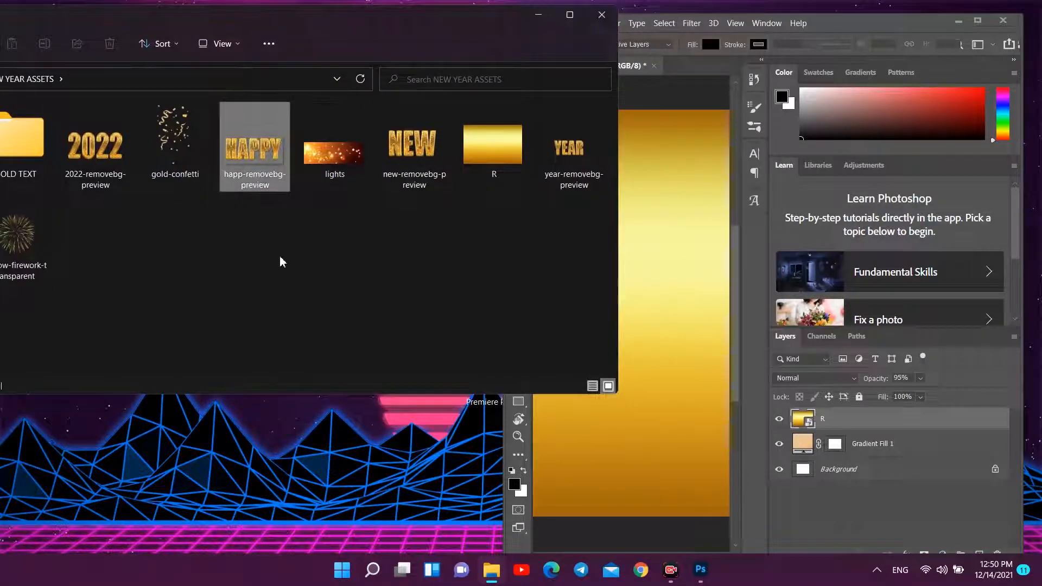
pyautogui.click(670, 261)
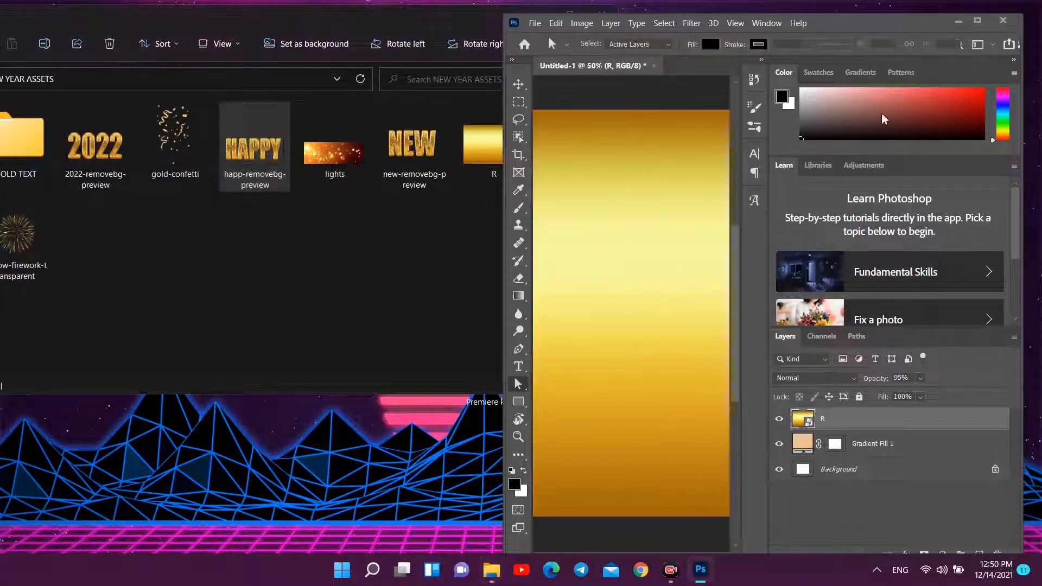
pyautogui.click(977, 20)
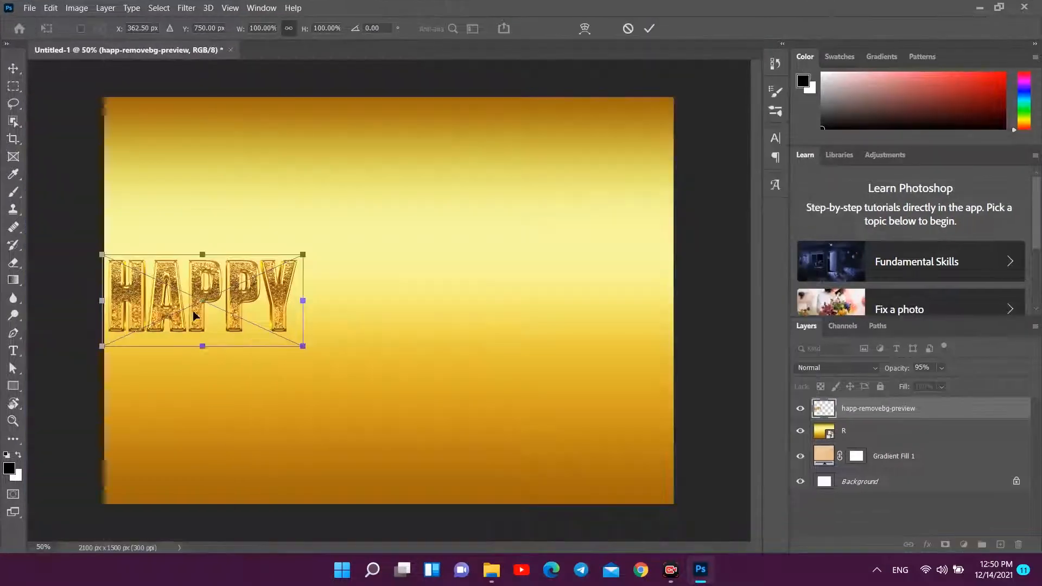
# Enlarge the placed HAPPY image and position it centrally in the upper half of the card.
pyautogui.moveTo(197, 316); pyautogui.dragTo(395, 287)
pyautogui.moveTo(400, 225); pyautogui.dragTo(405, 187)
pyautogui.moveTo(258, 317); pyautogui.dragTo(212, 337)
pyautogui.moveTo(544, 337)
pyautogui.mouseDown()
pyautogui.moveTo(574, 352)
pyautogui.moveTo(567, 341)
pyautogui.moveTo(575, 367)
pyautogui.moveTo(552, 337)
pyautogui.mouseUp()
pyautogui.press('Return')
pyautogui.hotkey('ctrl', 't')
pyautogui.moveTo(432, 270); pyautogui.dragTo(406, 274)
pyautogui.click(649, 28)
# Place new-removebg-preview from the assets folder and position NEW directly under the left half of HAPPY, slightly reduced.
pyautogui.click(998, 8)
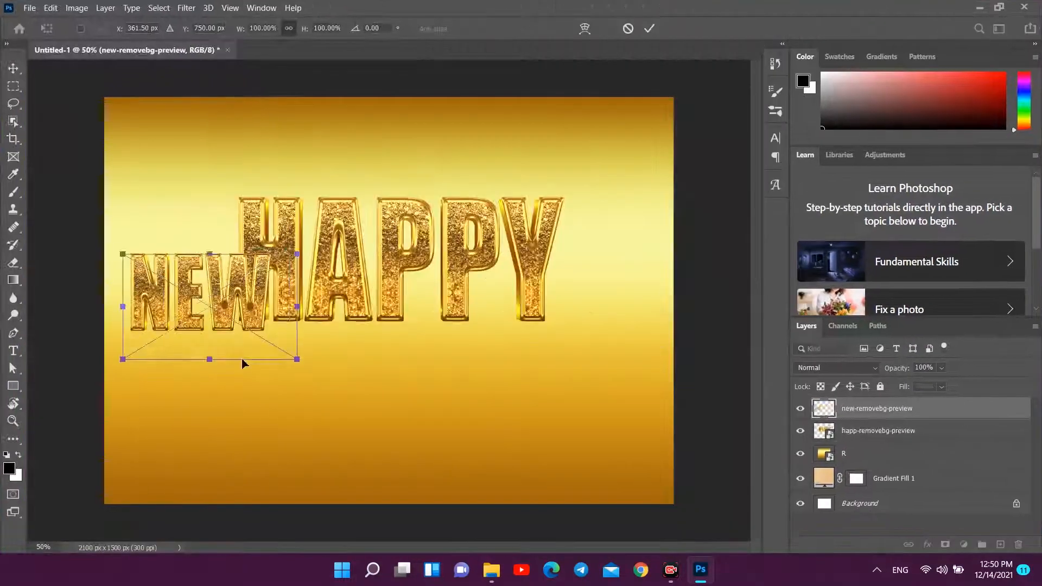
pyautogui.moveTo(206, 312); pyautogui.dragTo(307, 380)
pyautogui.moveTo(384, 434); pyautogui.dragTo(375, 411)
pyautogui.click(650, 28)
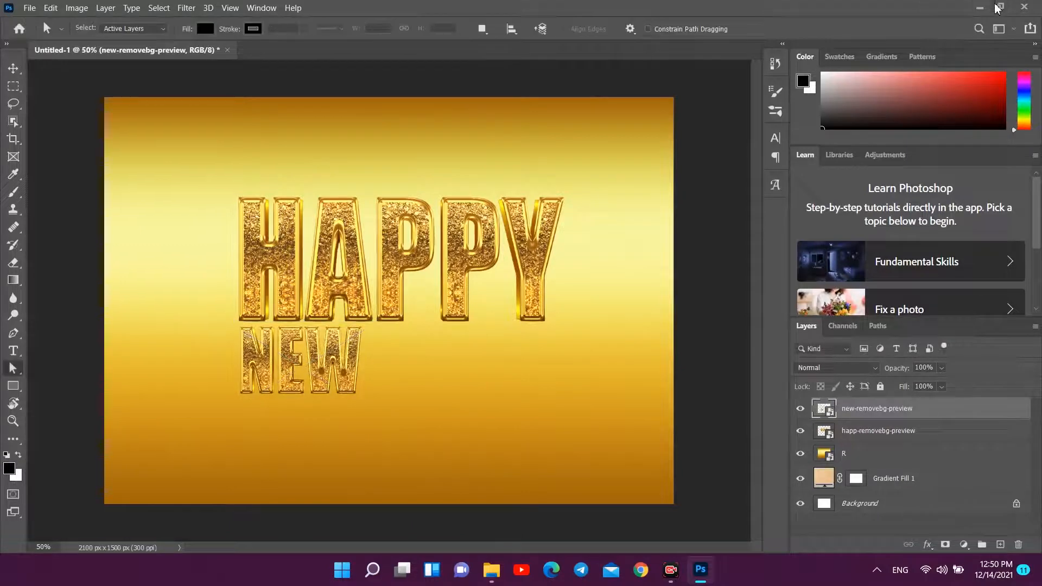
# Place year-removebg-preview, scale it to about 153.65%, and position YEAR on the same line to the right of NEW.
pyautogui.click(999, 7)
pyautogui.moveTo(421, 23); pyautogui.dragTo(325, 27)
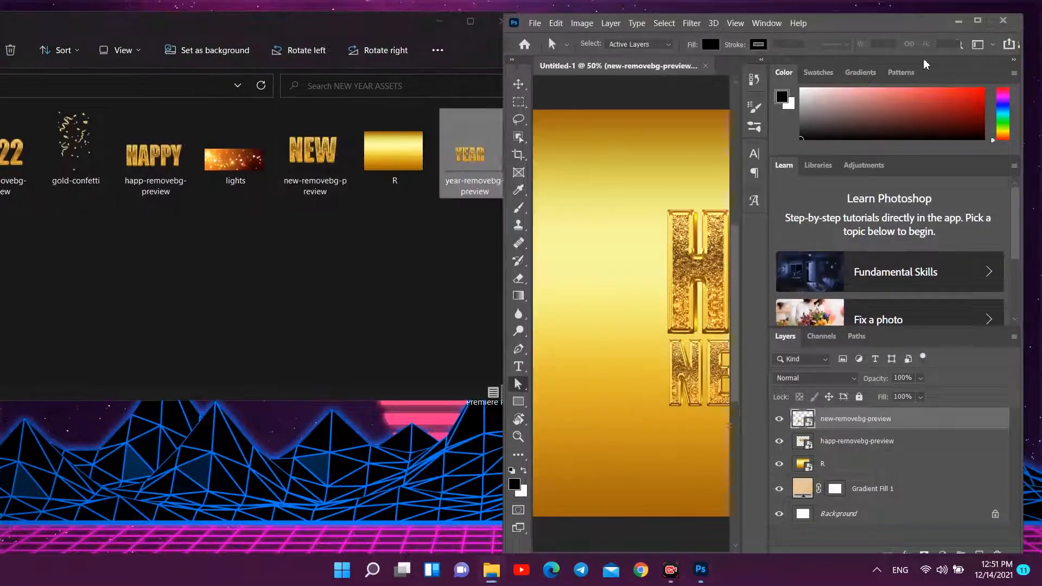
pyautogui.click(977, 21)
pyautogui.moveTo(166, 312); pyautogui.dragTo(438, 363)
pyautogui.moveTo(565, 403); pyautogui.dragTo(633, 468)
pyautogui.moveTo(493, 366); pyautogui.dragTo(446, 351)
pyautogui.moveTo(600, 433); pyautogui.dragTo(624, 442)
pyautogui.moveTo(473, 362); pyautogui.dragTo(482, 357)
pyautogui.click(649, 30)
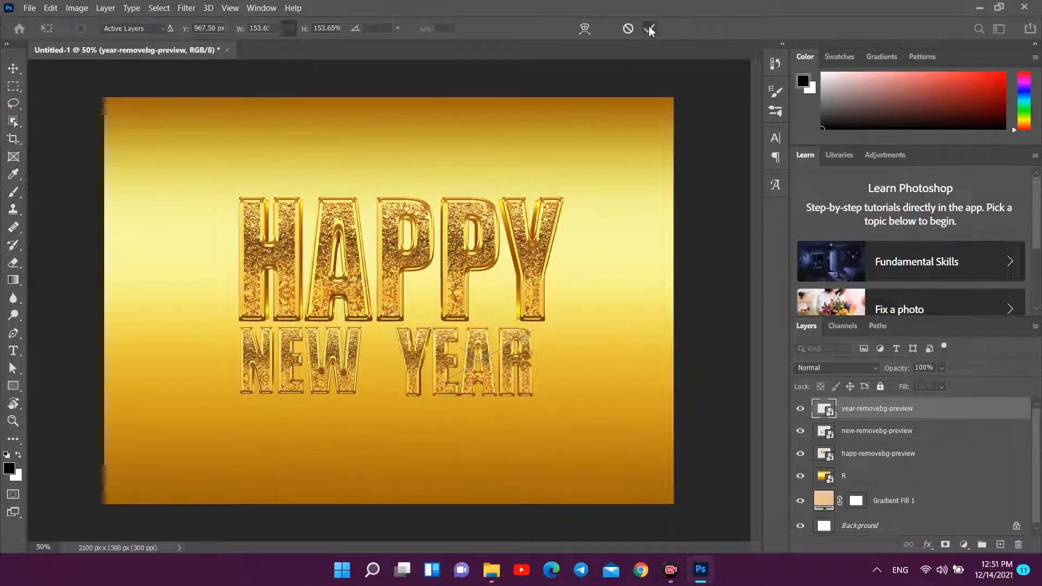
# Scale HAPPY down to match the width of the NEW YEAR line and nudge the words into alignment.
pyautogui.click(14, 68)
pyautogui.click(401, 280)
pyautogui.hotkey('ctrl', 't')
pyautogui.moveTo(573, 267); pyautogui.dragTo(550, 276)
pyautogui.press('Return')
pyautogui.moveTo(485, 384); pyautogui.dragTo(481, 378)
pyautogui.click(614, 186)
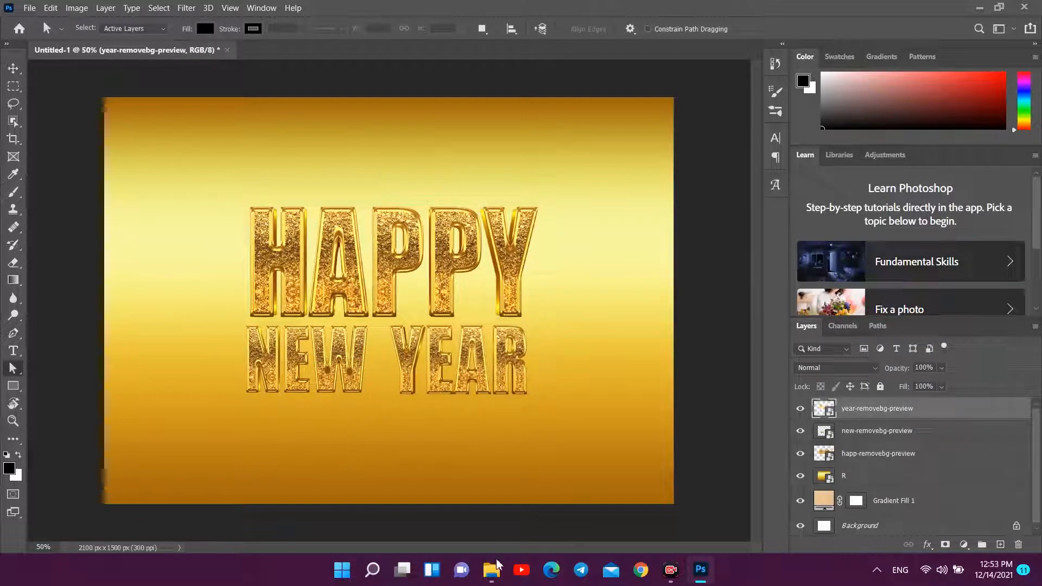
# Place 2022-removebg-preview at about 120.25% beneath NEW YEAR and move its layer below happ-removebg-preview.
pyautogui.click(496, 566)
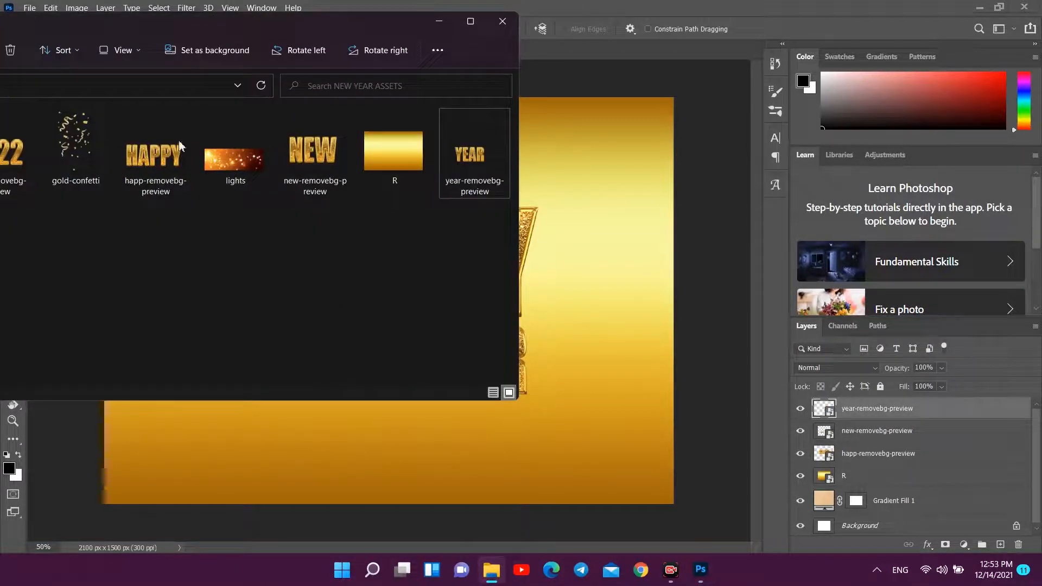
pyautogui.click(399, 446)
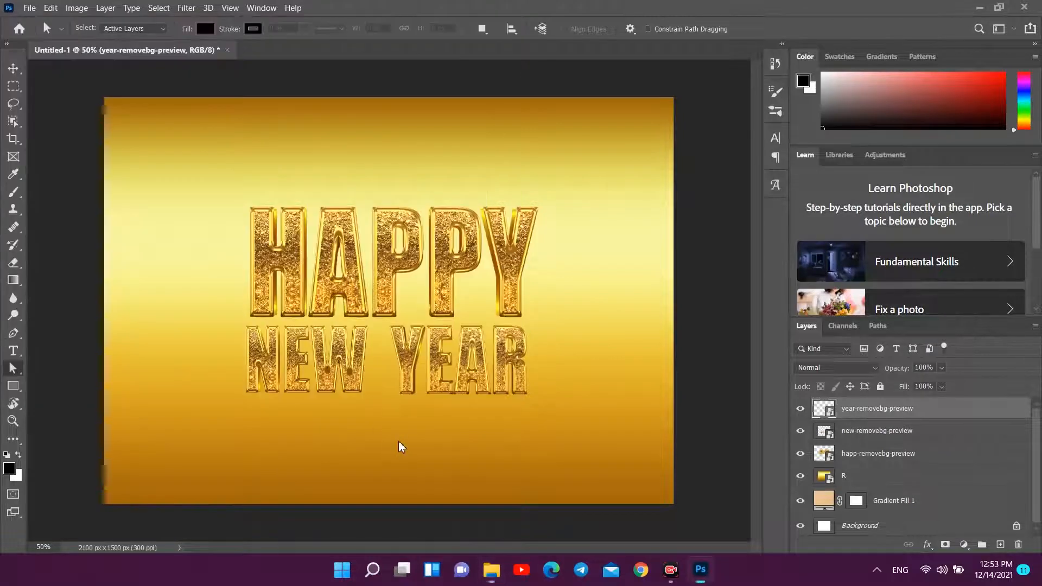
pyautogui.hotkey('ctrl', 't')
pyautogui.moveTo(377, 365); pyautogui.dragTo(384, 449)
pyautogui.moveTo(473, 478); pyautogui.dragTo(504, 519)
pyautogui.moveTo(425, 430); pyautogui.dragTo(400, 422)
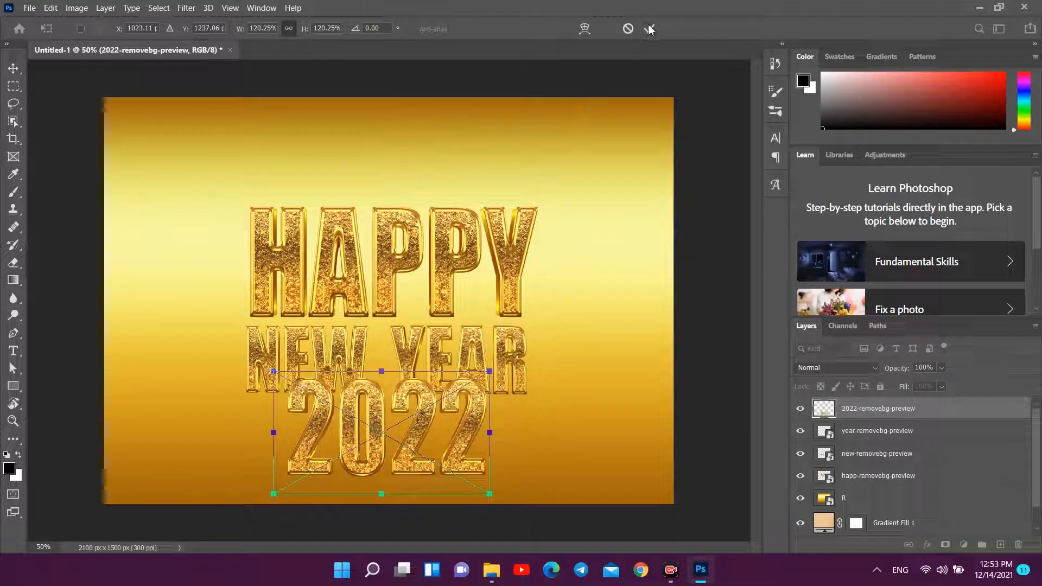
pyautogui.press('Return')
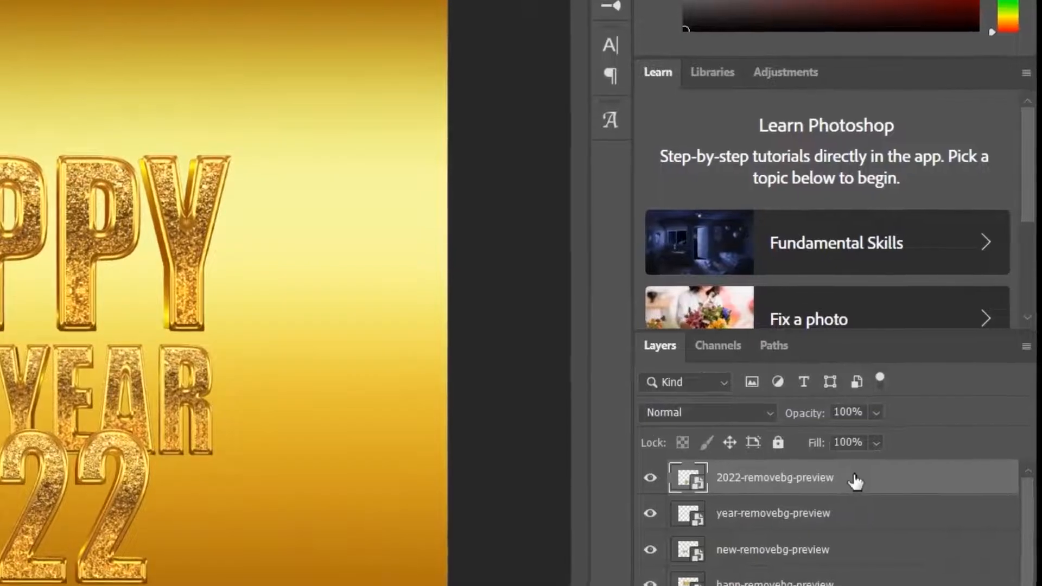
pyautogui.moveTo(668, 427); pyautogui.dragTo(668, 495)
pyautogui.moveTo(691, 570); pyautogui.dragTo(690, 584)
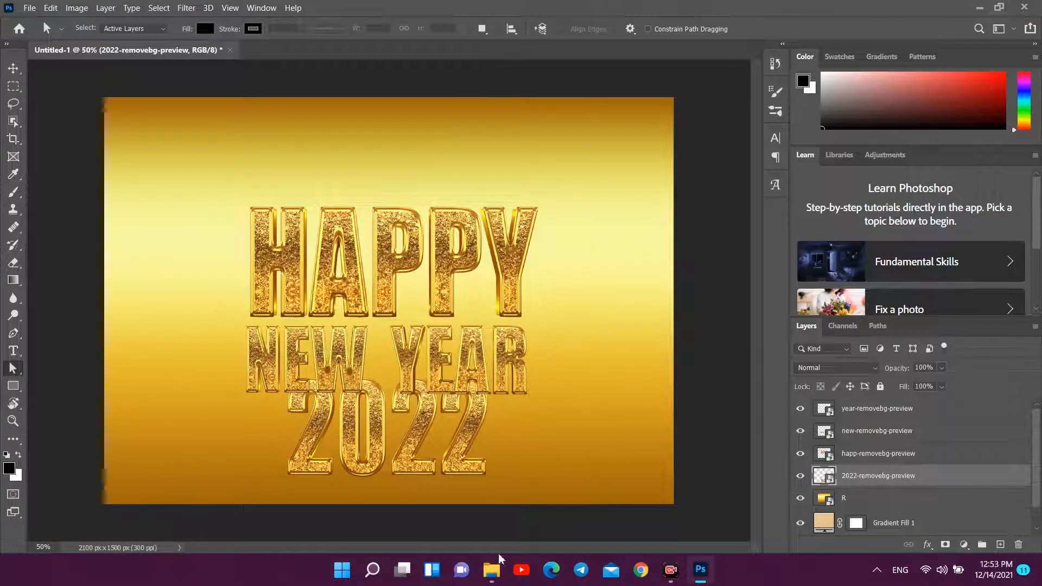
# Place yellow-firework-transparent from the assets folder, scale it to about 22.9%, and position it in the card's upper-left corner.
pyautogui.click(492, 570)
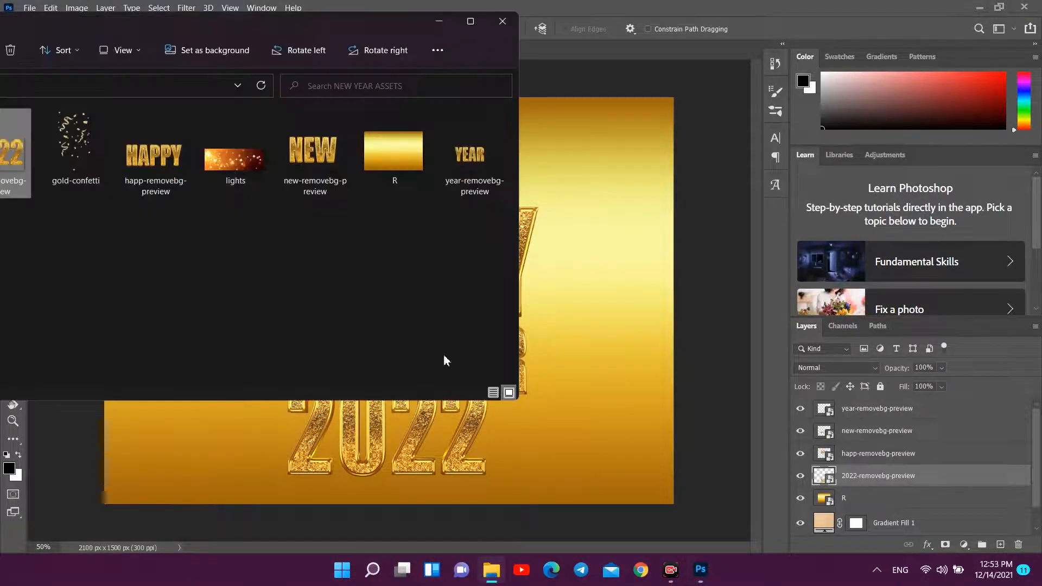
pyautogui.moveTo(264, 15); pyautogui.dragTo(432, 16)
pyautogui.moveTo(117, 234); pyautogui.dragTo(257, 402)
pyautogui.moveTo(677, 504); pyautogui.dragTo(337, 264)
pyautogui.moveTo(228, 177); pyautogui.dragTo(196, 179)
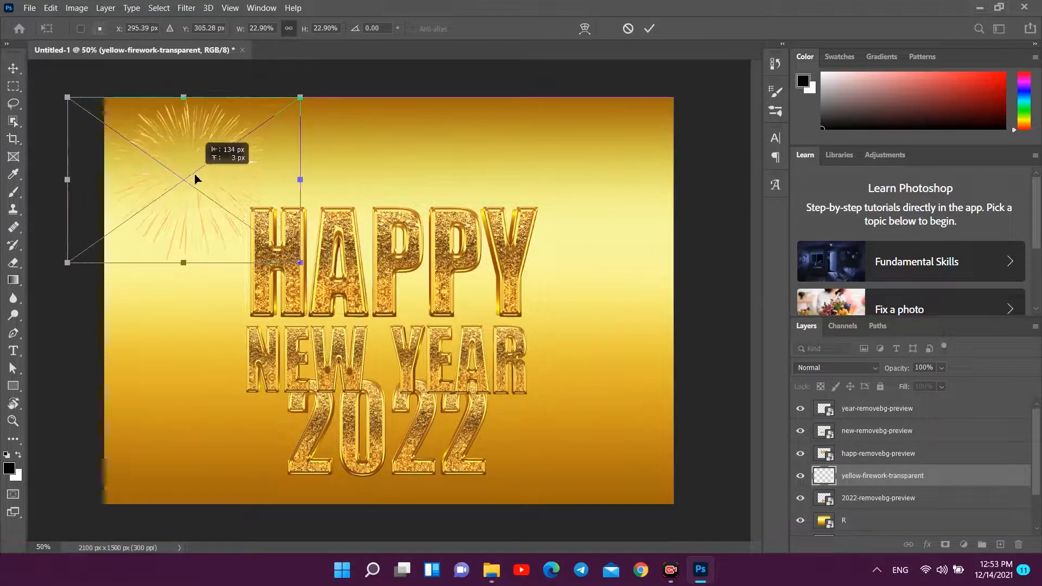
pyautogui.press('Return')
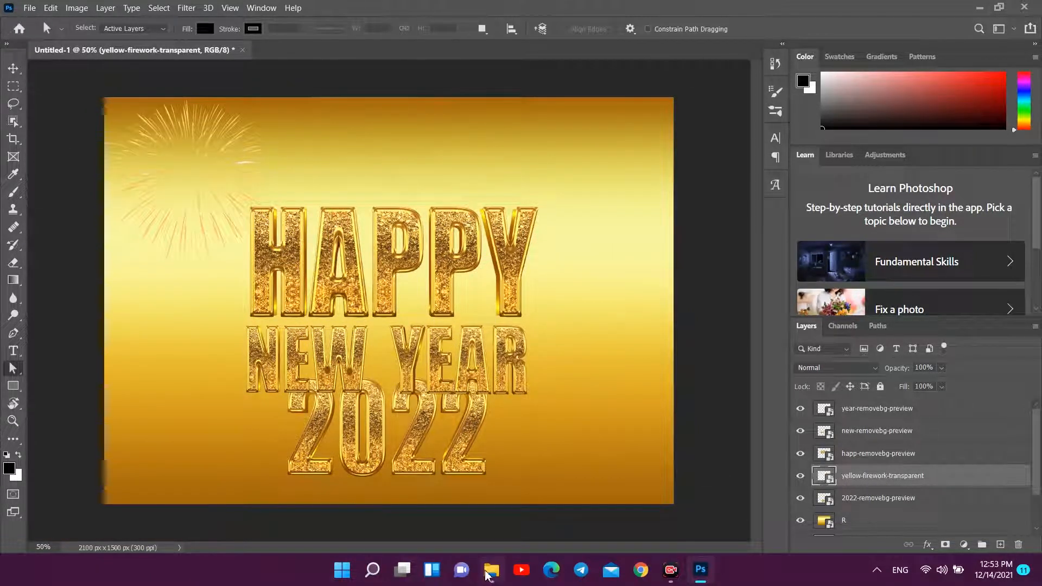
# Place a second yellow-firework-transparent at about 23% in the card's upper-right corner, level with the first firework.
pyautogui.click(491, 570)
pyautogui.moveTo(559, 454); pyautogui.dragTo(559, 455)
pyautogui.moveTo(673, 503); pyautogui.dragTo(365, 262)
pyautogui.moveTo(216, 178); pyautogui.dragTo(570, 167)
pyautogui.moveTo(704, 264); pyautogui.dragTo(698, 260)
pyautogui.moveTo(575, 161); pyautogui.dragTo(580, 168)
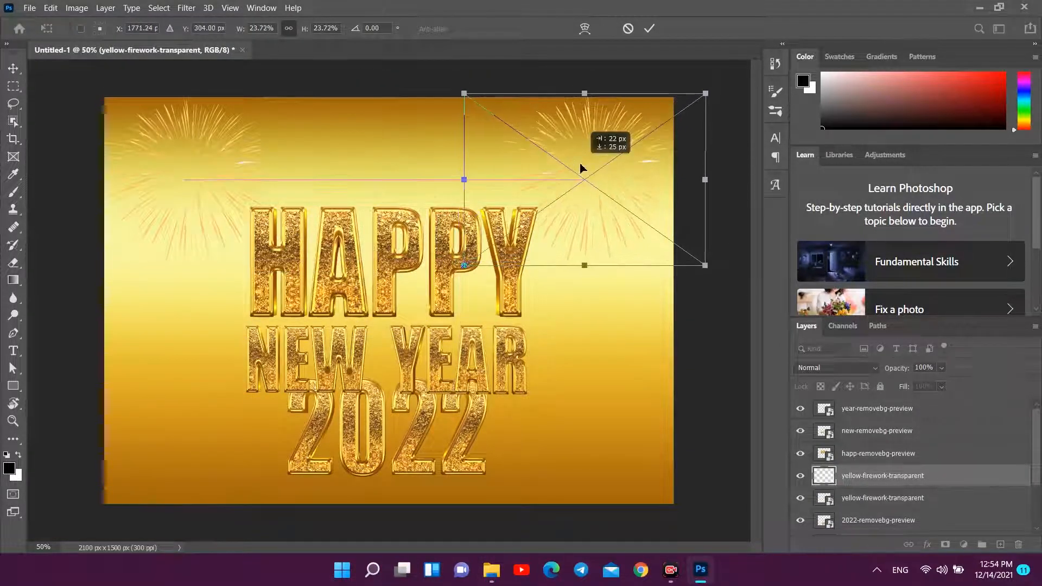
pyautogui.moveTo(465, 265); pyautogui.dragTo(471, 260)
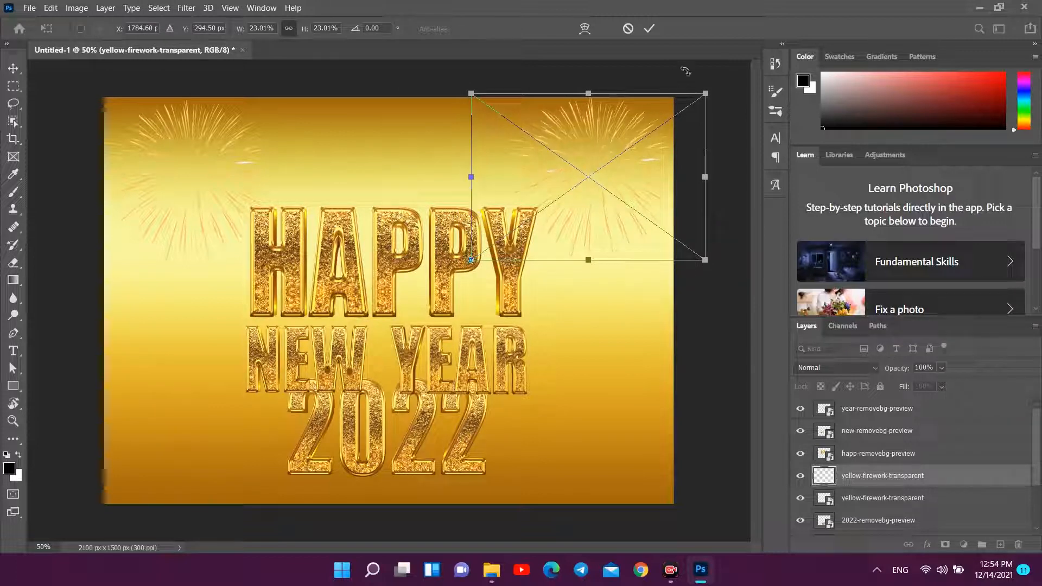
pyautogui.click(650, 29)
# Place gold-confetti from the assets folder, scale it down, and position it in the card's lower-right corner.
pyautogui.click(499, 577)
pyautogui.moveTo(242, 138); pyautogui.dragTo(530, 420)
pyautogui.moveTo(450, 367); pyautogui.dragTo(422, 376)
pyautogui.moveTo(250, 107); pyautogui.dragTo(349, 286)
pyautogui.moveTo(435, 371); pyautogui.dragTo(623, 386)
pyautogui.moveTo(538, 301); pyautogui.dragTo(522, 294)
pyautogui.moveTo(581, 364); pyautogui.dragTo(589, 384)
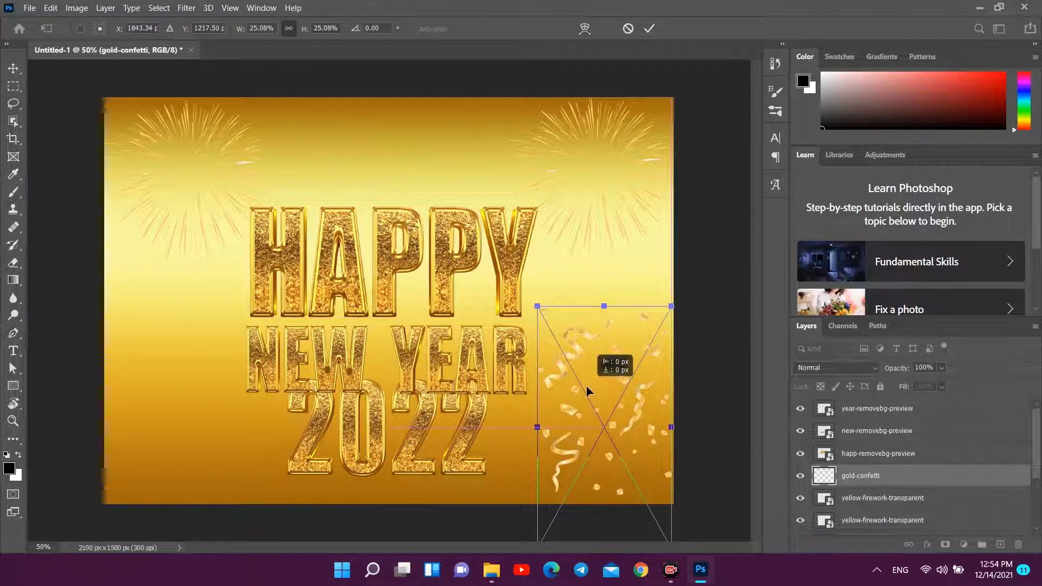
pyautogui.moveTo(542, 304); pyautogui.dragTo(537, 294)
pyautogui.moveTo(570, 369)
pyautogui.mouseDown()
pyautogui.moveTo(571, 387)
pyautogui.moveTo(571, 374)
pyautogui.mouseUp()
pyautogui.click(650, 29)
# Place a second, reduced gold-confetti over the right half of 2022 and move its layer below 2022-removebg-preview.
pyautogui.click(491, 570)
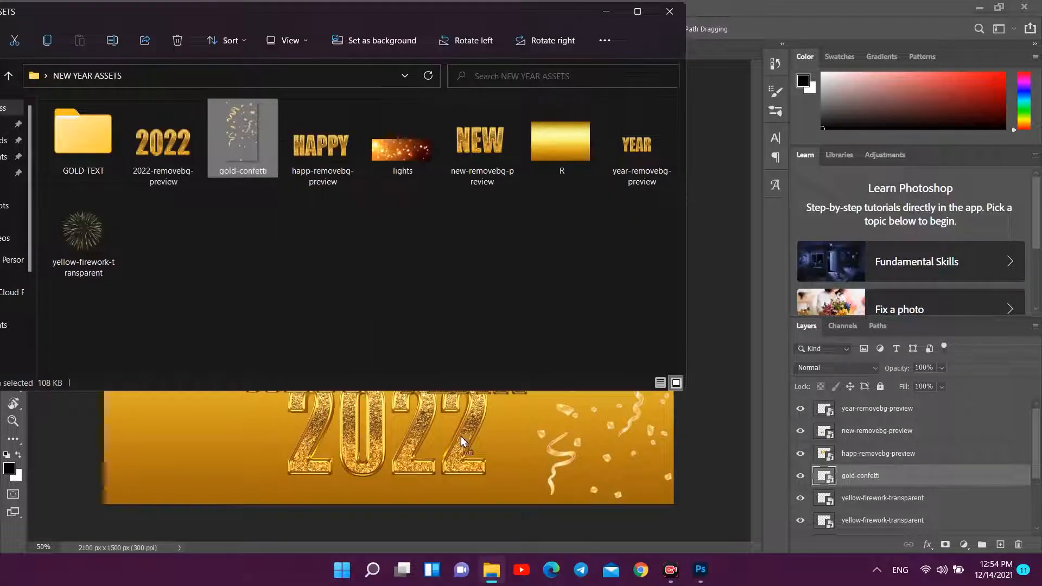
pyautogui.moveTo(462, 441); pyautogui.dragTo(495, 437)
pyautogui.moveTo(275, 98); pyautogui.dragTo(374, 337)
pyautogui.moveTo(448, 356)
pyautogui.mouseDown()
pyautogui.moveTo(459, 356)
pyautogui.moveTo(459, 371)
pyautogui.mouseUp()
pyautogui.moveTo(405, 329); pyautogui.dragTo(398, 316)
pyautogui.moveTo(456, 361); pyautogui.dragTo(450, 356)
pyautogui.moveTo(391, 412); pyautogui.dragTo(420, 436)
pyautogui.click(652, 28)
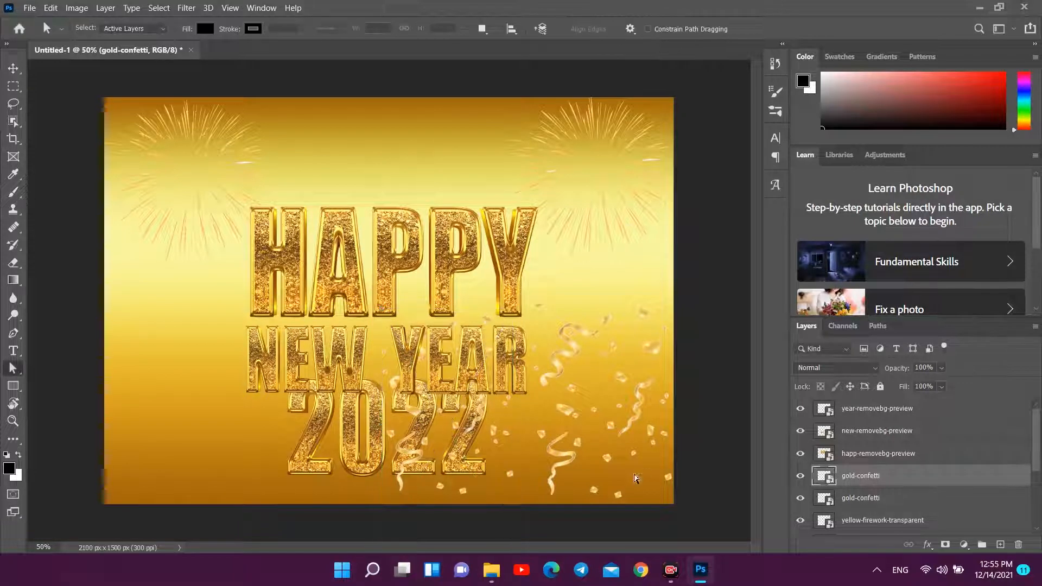
pyautogui.moveTo(898, 479); pyautogui.dragTo(909, 518)
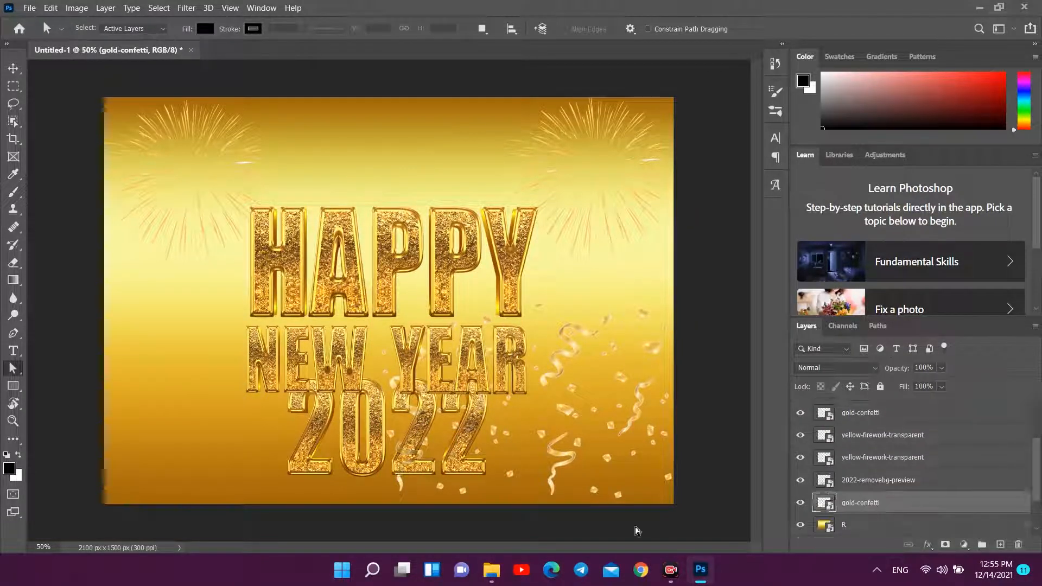
# Place a third gold-confetti, scaled down, around the left side of NEW YEAR and 2022.
pyautogui.click(491, 570)
pyautogui.moveTo(258, 170); pyautogui.dragTo(356, 416)
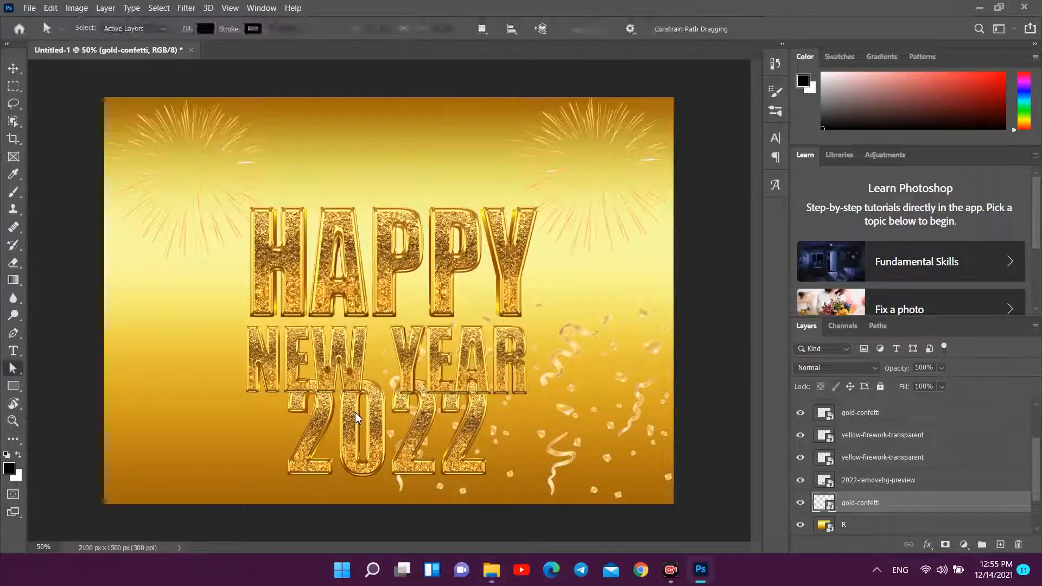
pyautogui.moveTo(386, 346); pyautogui.dragTo(331, 369)
pyautogui.moveTo(222, 121); pyautogui.dragTo(280, 265)
pyautogui.moveTo(349, 360); pyautogui.dragTo(270, 386)
pyautogui.click(649, 29)
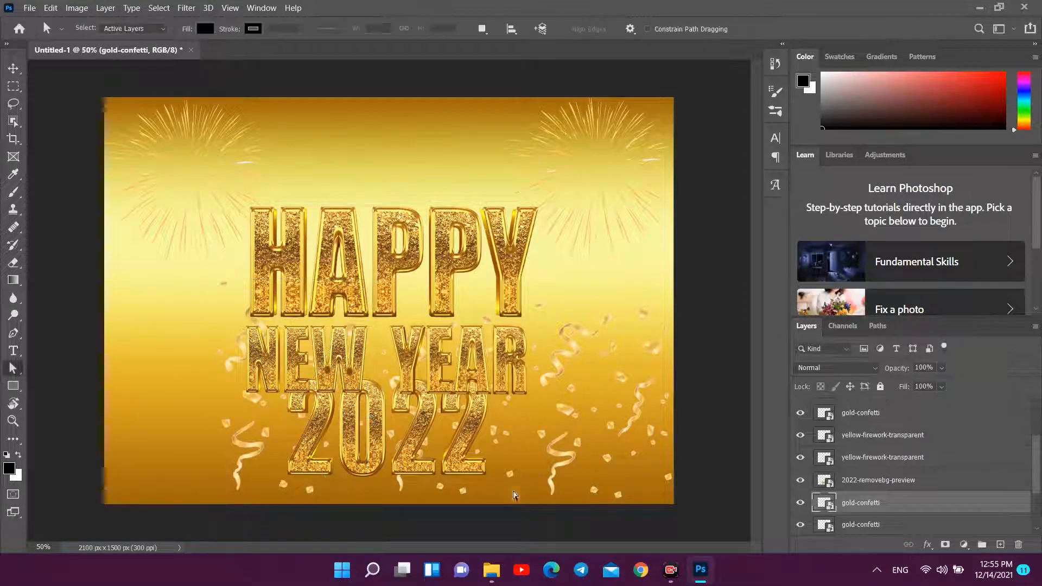
# Place a fourth gold-confetti at about 30% in the card's lower-left corner.
pyautogui.click(491, 570)
pyautogui.moveTo(149, 473); pyautogui.dragTo(151, 470)
pyautogui.moveTo(360, 335); pyautogui.dragTo(177, 245)
pyautogui.moveTo(132, 131); pyautogui.dragTo(198, 248)
pyautogui.moveTo(268, 331); pyautogui.dragTo(166, 370)
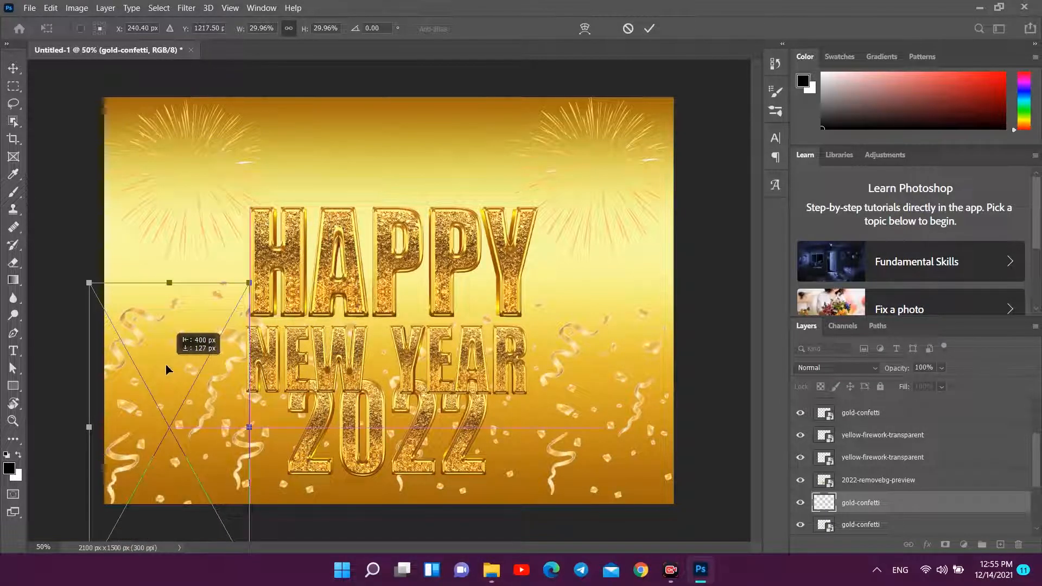
pyautogui.click(649, 28)
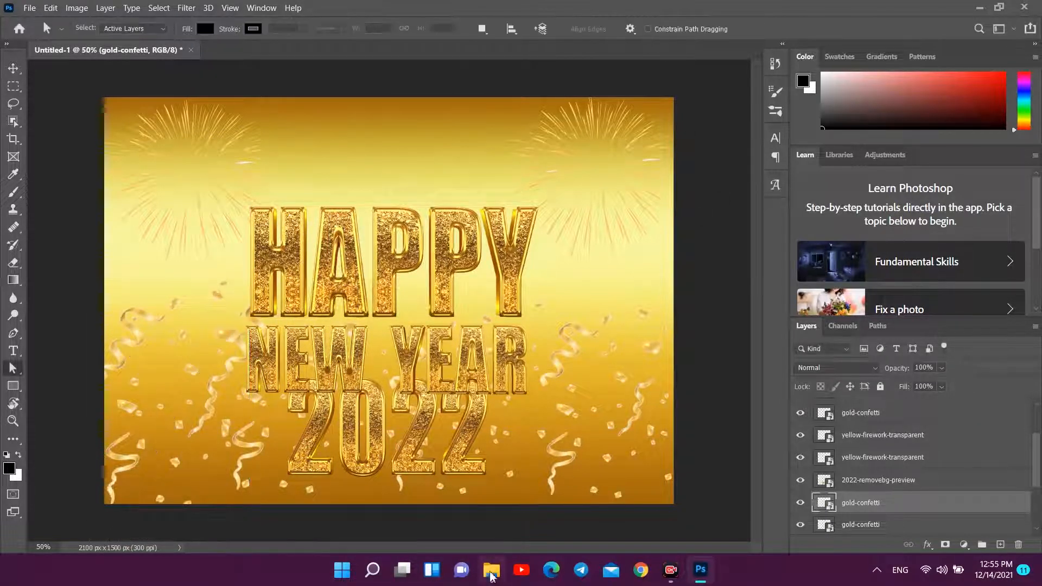
# Place a fifth gold-confetti, scaled down, at the card's top edge above the first letters of HAPPY.
pyautogui.click(491, 570)
pyautogui.moveTo(350, 431); pyautogui.dragTo(350, 433)
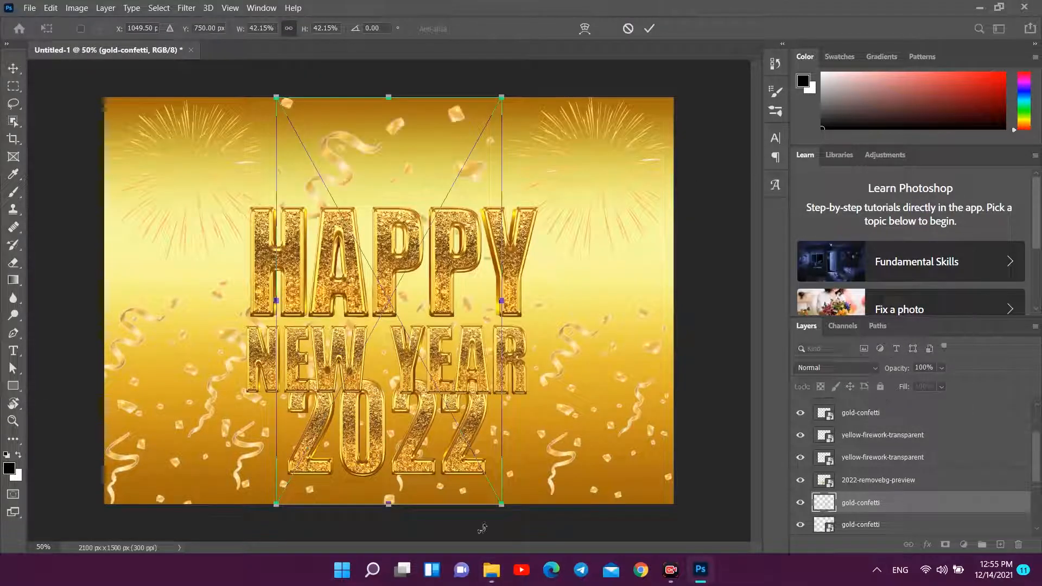
pyautogui.moveTo(499, 512); pyautogui.dragTo(399, 319)
pyautogui.moveTo(356, 177); pyautogui.dragTo(343, 160)
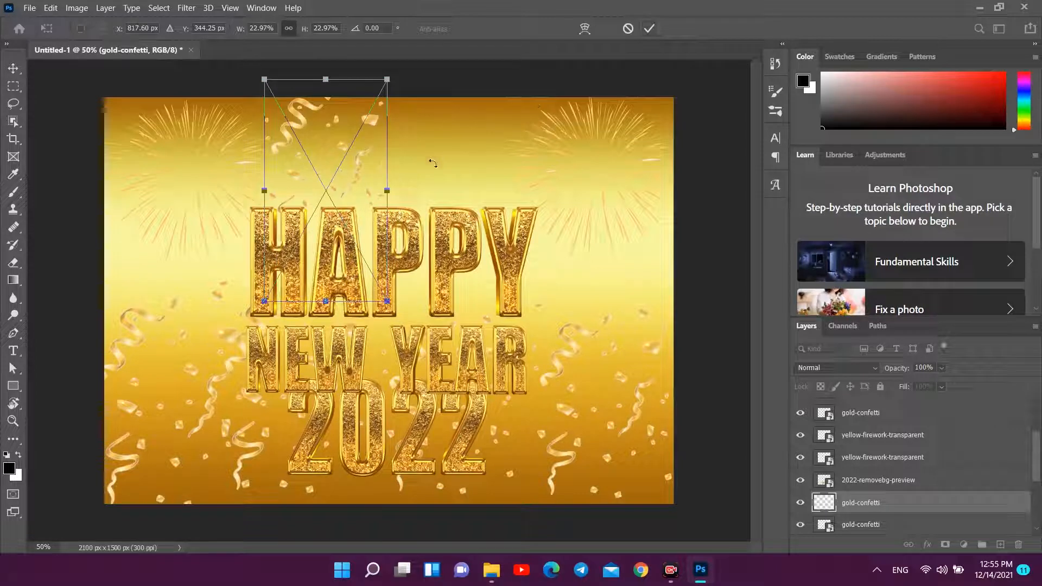
pyautogui.moveTo(387, 190); pyautogui.dragTo(394, 190)
# Place a sixth gold-confetti and resize it at the card's top edge above the last letters of HAPPY.
pyautogui.click(491, 570)
pyautogui.moveTo(245, 142); pyautogui.dragTo(403, 432)
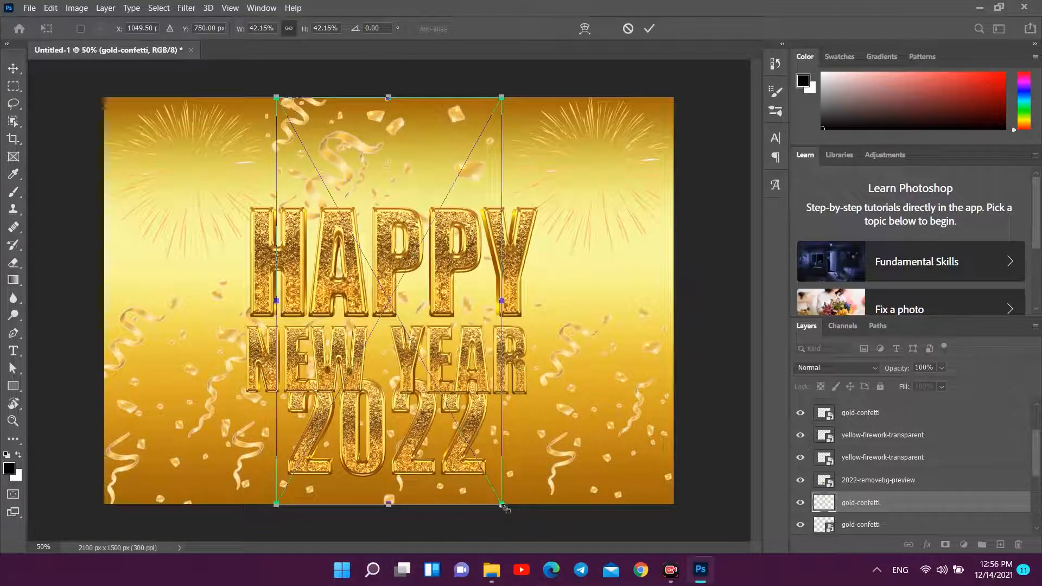
pyautogui.moveTo(502, 506); pyautogui.dragTo(412, 343)
pyautogui.moveTo(308, 249); pyautogui.dragTo(413, 225)
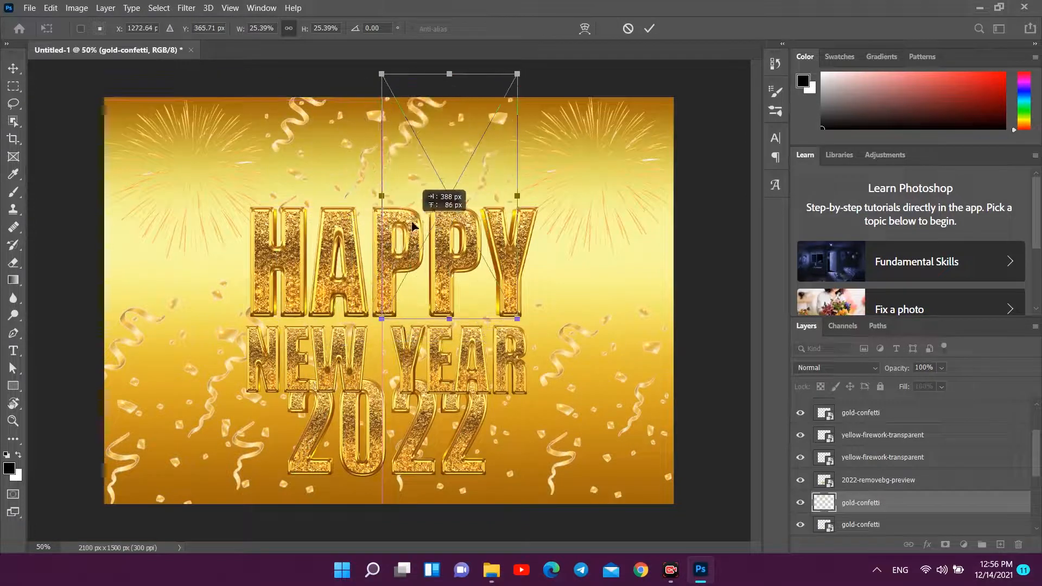
pyautogui.moveTo(520, 319); pyautogui.dragTo(531, 343)
pyautogui.moveTo(440, 282); pyautogui.dragTo(440, 297)
pyautogui.moveTo(456, 89); pyautogui.dragTo(456, 54)
pyautogui.moveTo(454, 179); pyautogui.dragTo(457, 188)
pyautogui.click(649, 30)
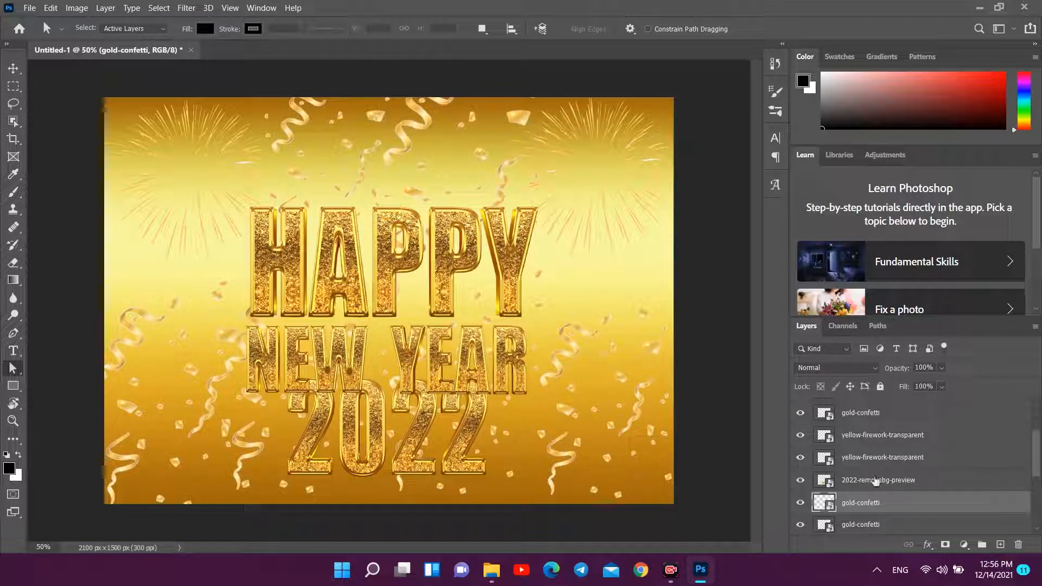
# Place the lights image from the NEW YEAR ASSETS folder into the card, above the gold-confetti layers.
pyautogui.scroll(3, 872, 446)
pyautogui.scroll(-7, 871, 448)
pyautogui.scroll(3, 864, 455)
pyautogui.scroll(3, 864, 455)
pyautogui.click(489, 563)
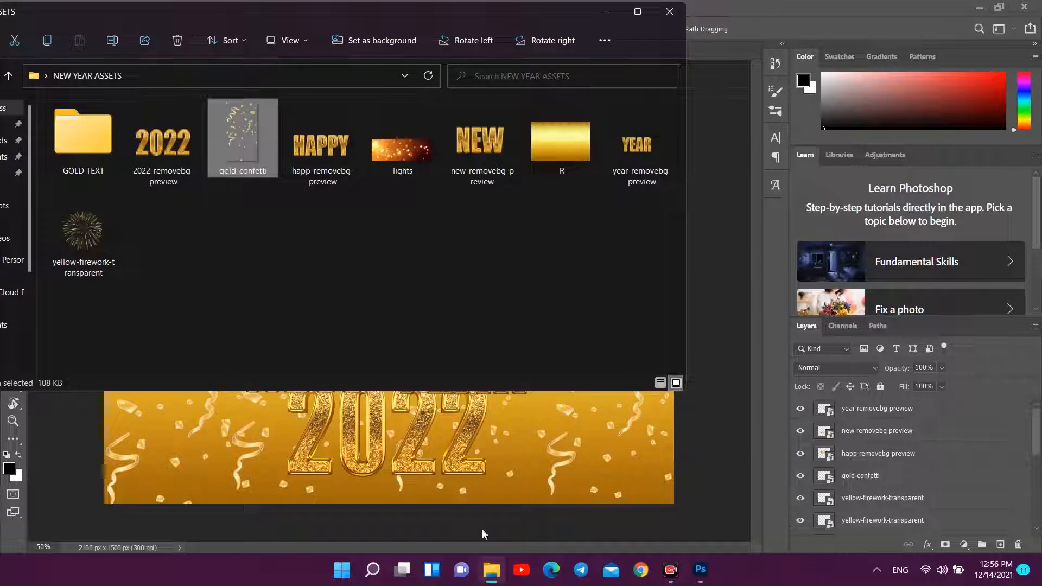
pyautogui.click(393, 157)
pyautogui.moveTo(392, 156); pyautogui.dragTo(459, 430)
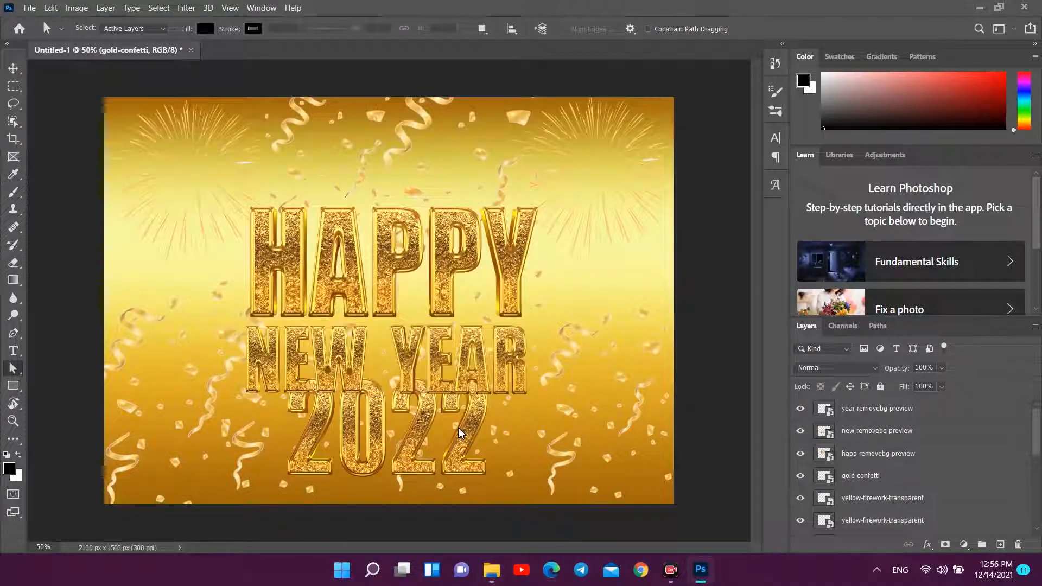
# Enlarge the lights image to about 162% and shift it sideways so its bright bokeh covers the whole card.
pyautogui.moveTo(390, 195); pyautogui.dragTo(389, 73)
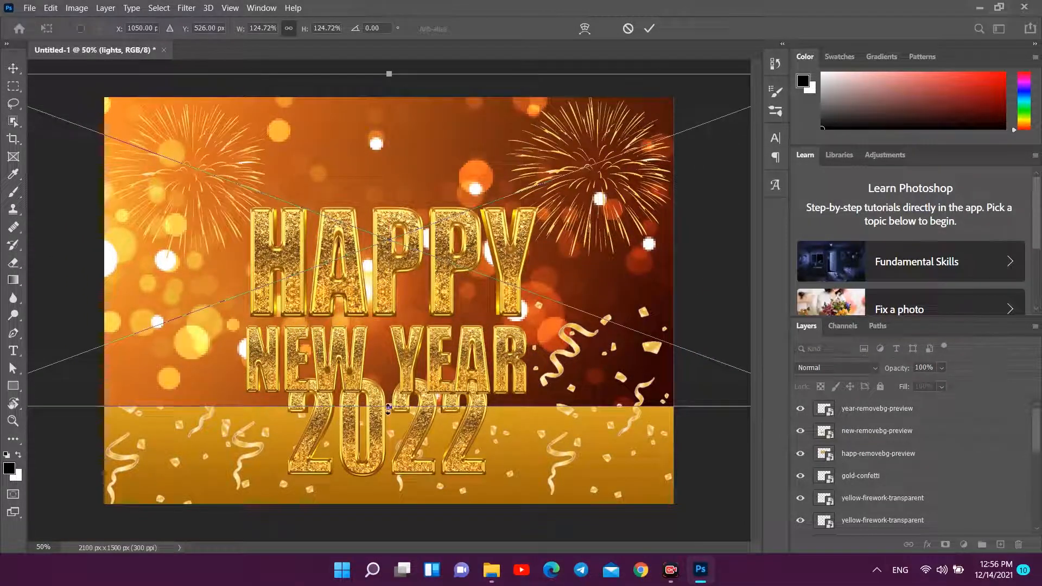
pyautogui.moveTo(390, 418); pyautogui.dragTo(407, 507)
pyautogui.moveTo(330, 196); pyautogui.dragTo(559, 193)
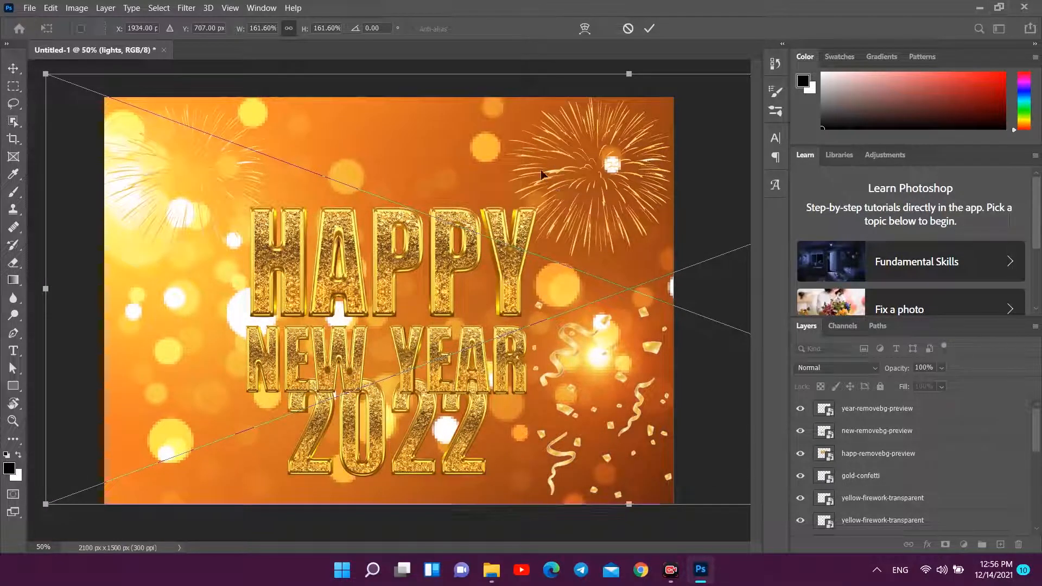
# Set the lights layer's blend mode to Screen and commit its placement.
pyautogui.scroll(-4, 958, 486)
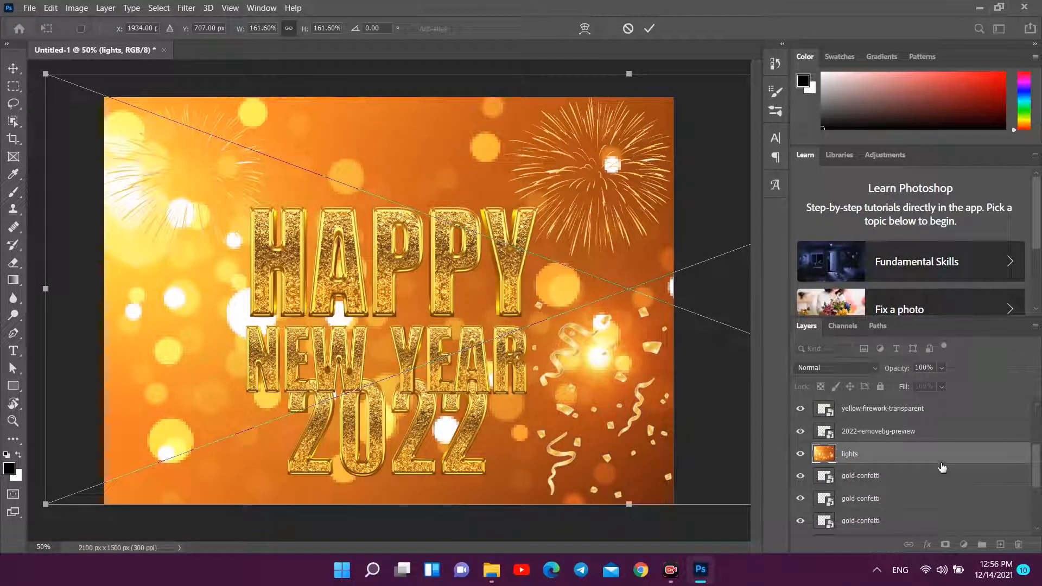
pyautogui.click(876, 370)
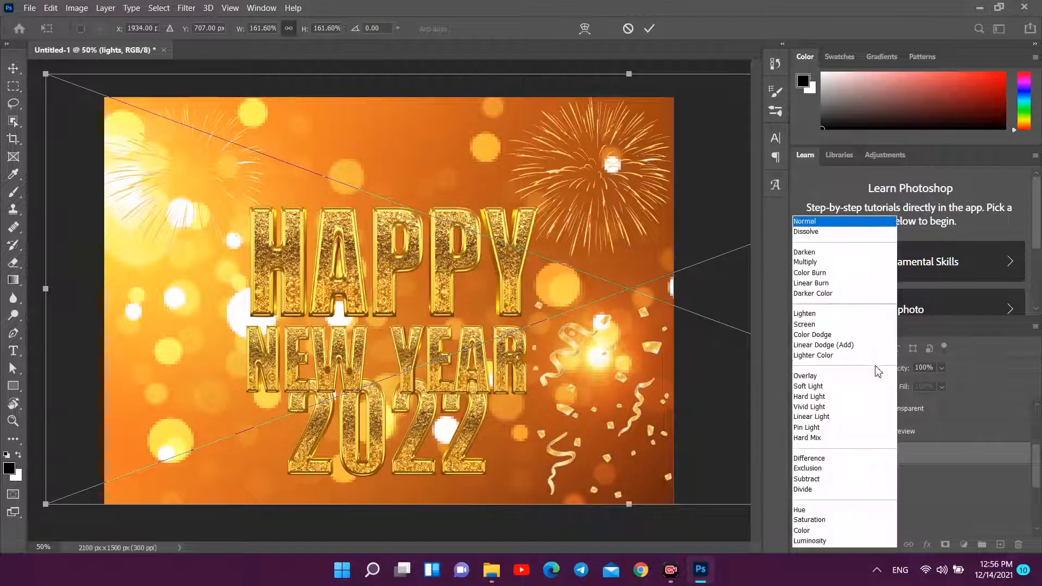
pyautogui.click(819, 324)
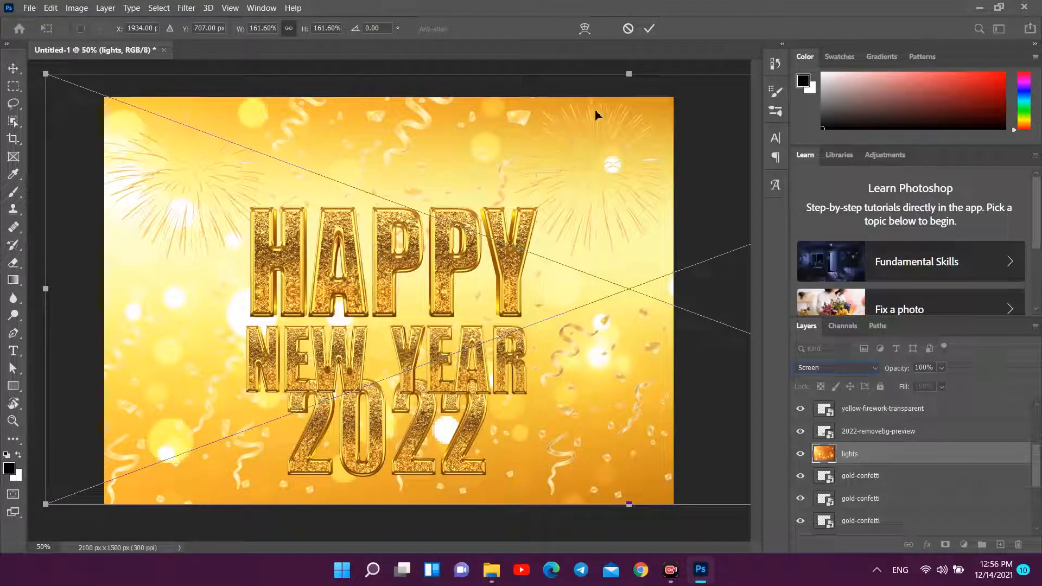
pyautogui.click(650, 29)
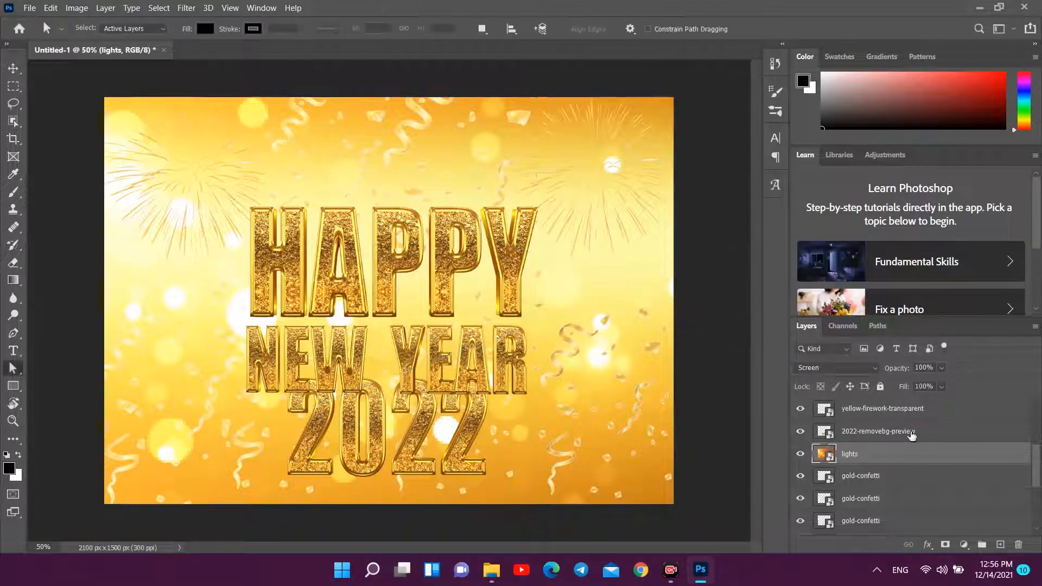
# Reduce the lights layer's opacity to 64%.
pyautogui.moveTo(902, 373); pyautogui.dragTo(878, 382)
pyautogui.moveTo(90, 98); pyautogui.dragTo(500, 506)
pyautogui.moveTo(530, 315); pyautogui.dragTo(633, 373)
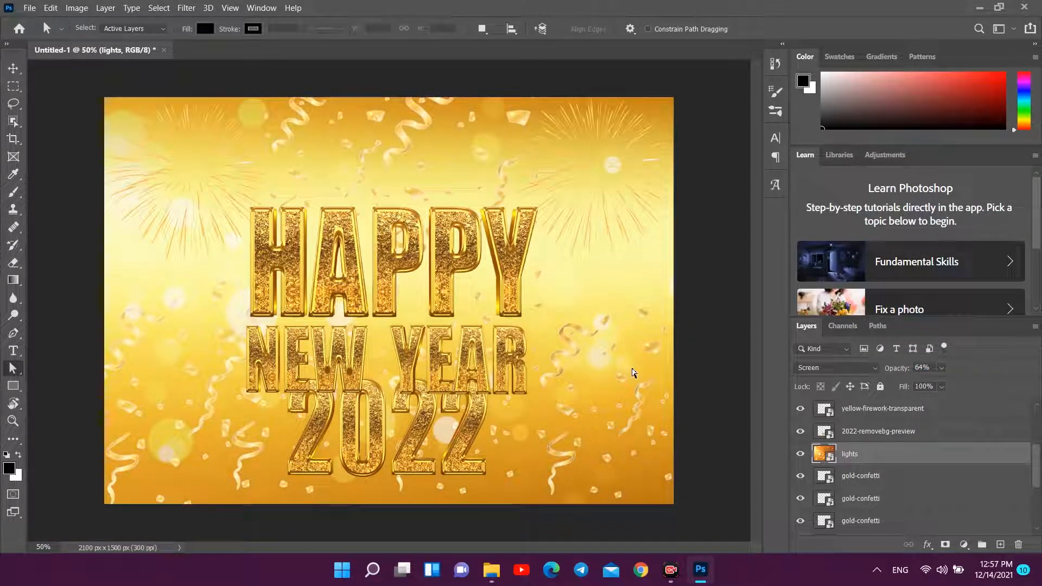